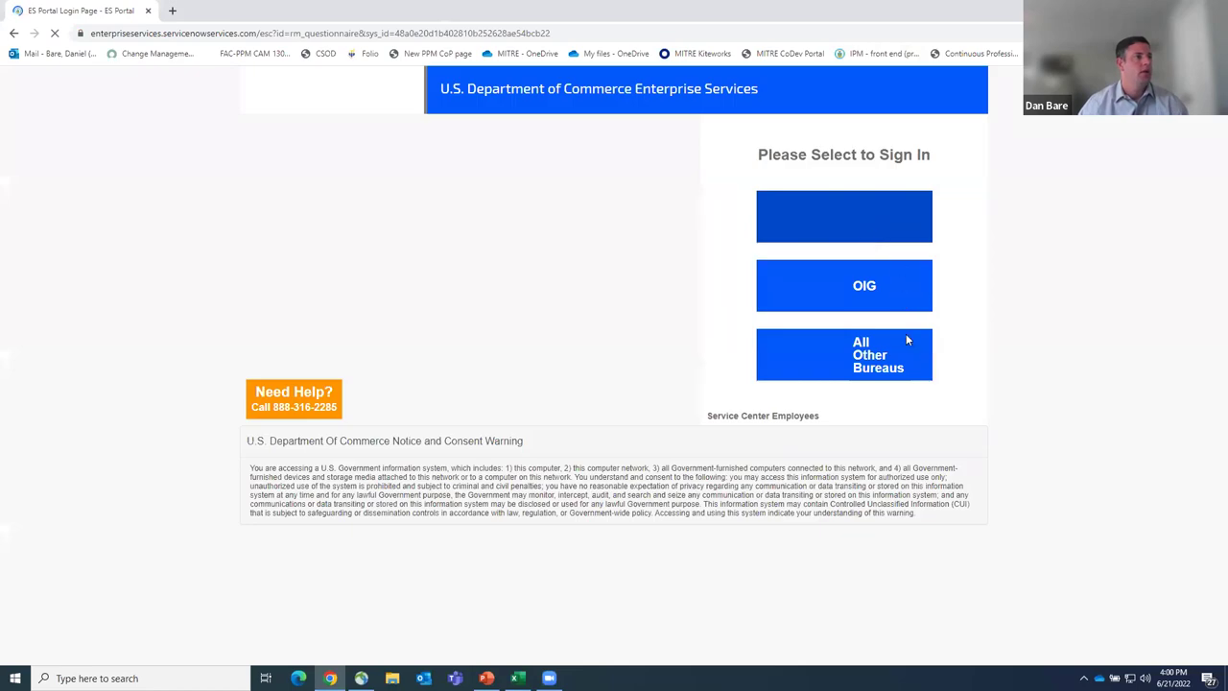
Sign in to the Enterprise Services portal through All Other Bureaus, choosing DOC as the bureau.
{"action": "left_click", "coordinate": [896, 358]}
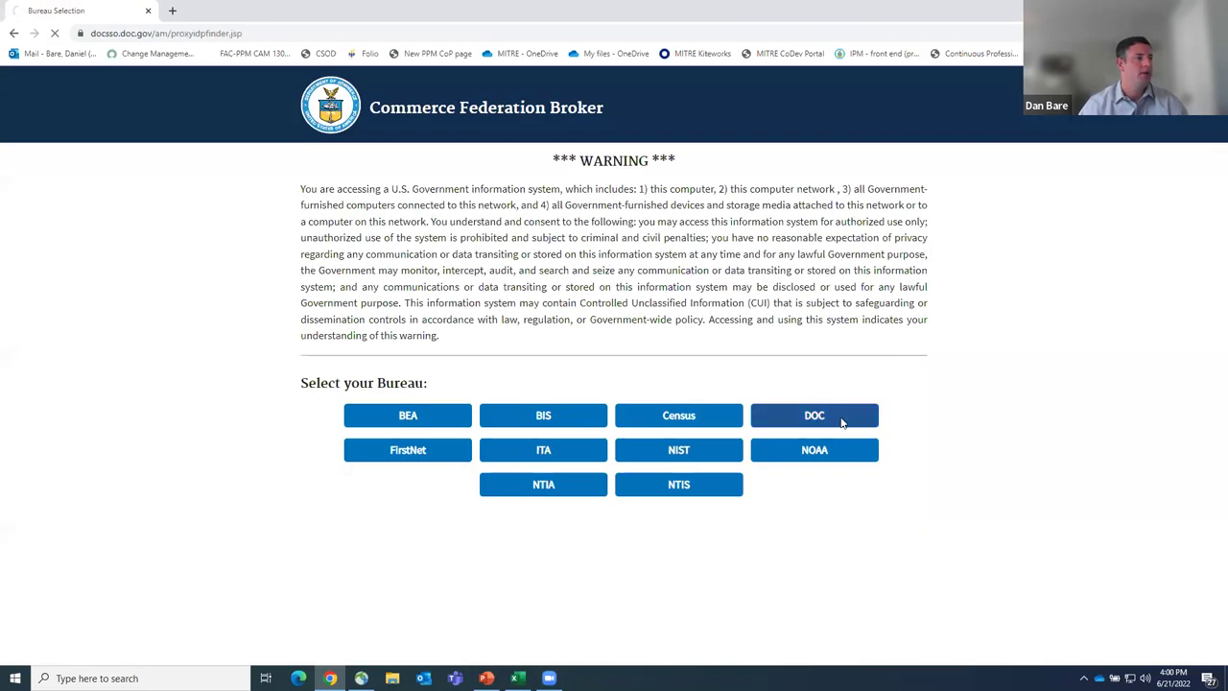
{"action": "left_click", "coordinate": [843, 422]}
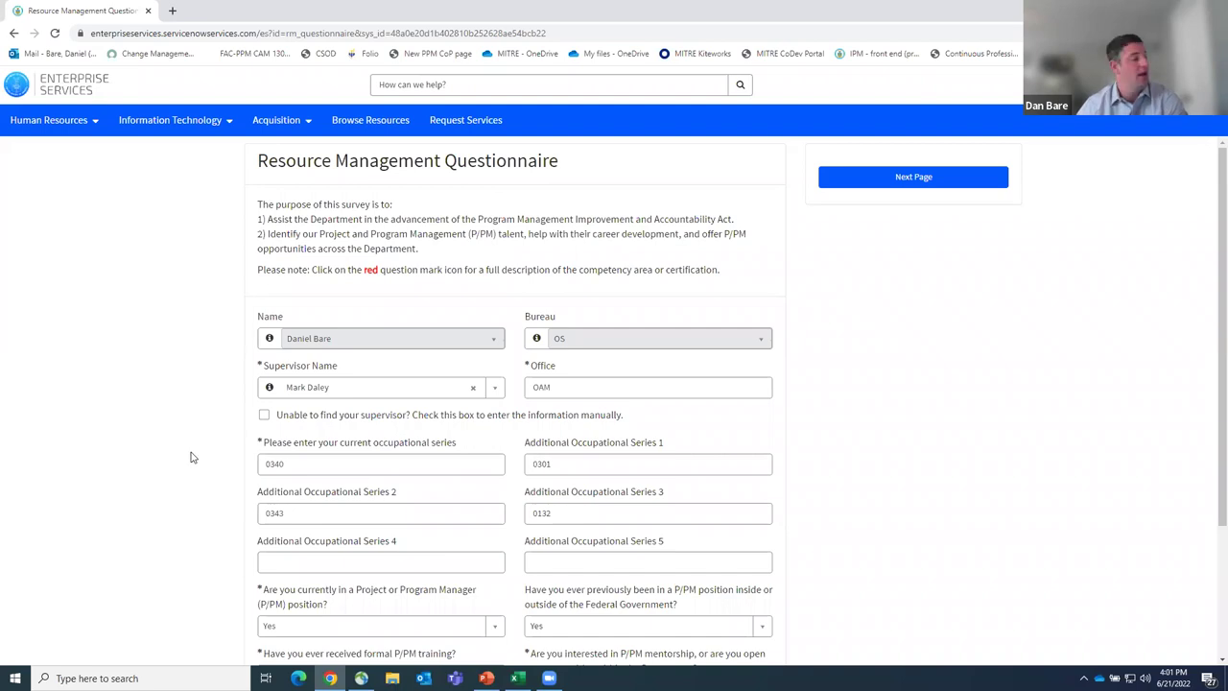
Show the description for the question about graduate certificates in P/PM.
{"action": "scroll", "coordinate": [190, 457], "scroll_direction": "down", "scroll_amount": 3}
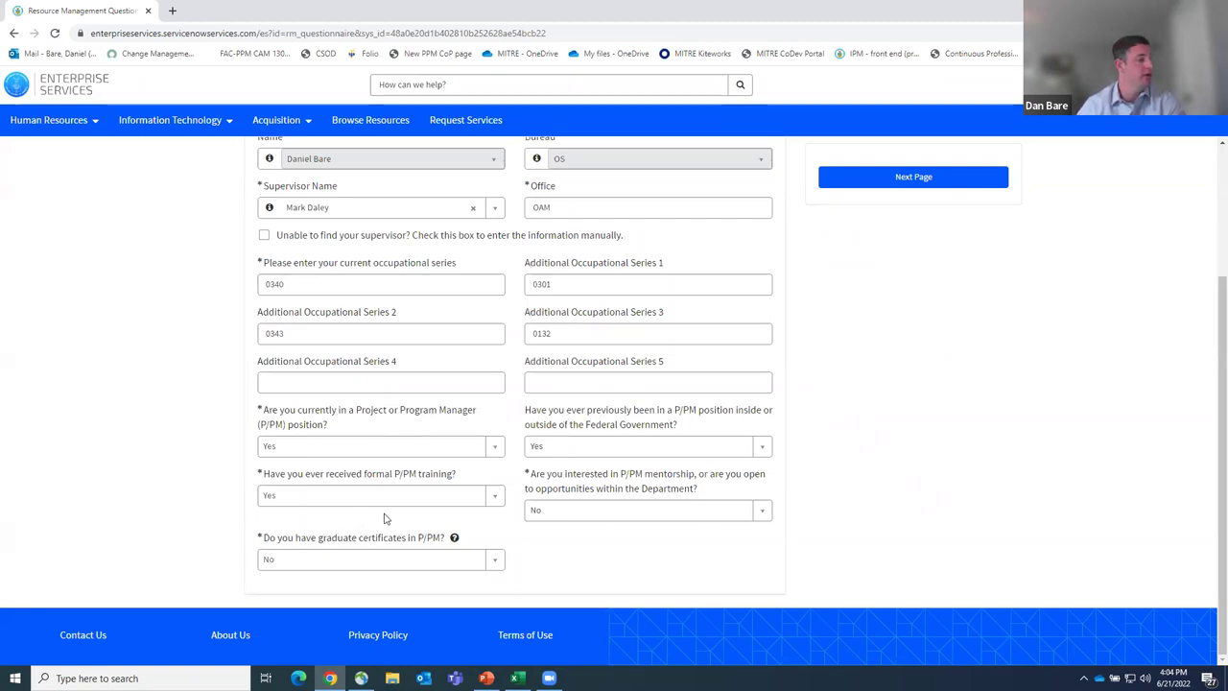
{"action": "left_click", "coordinate": [454, 539]}
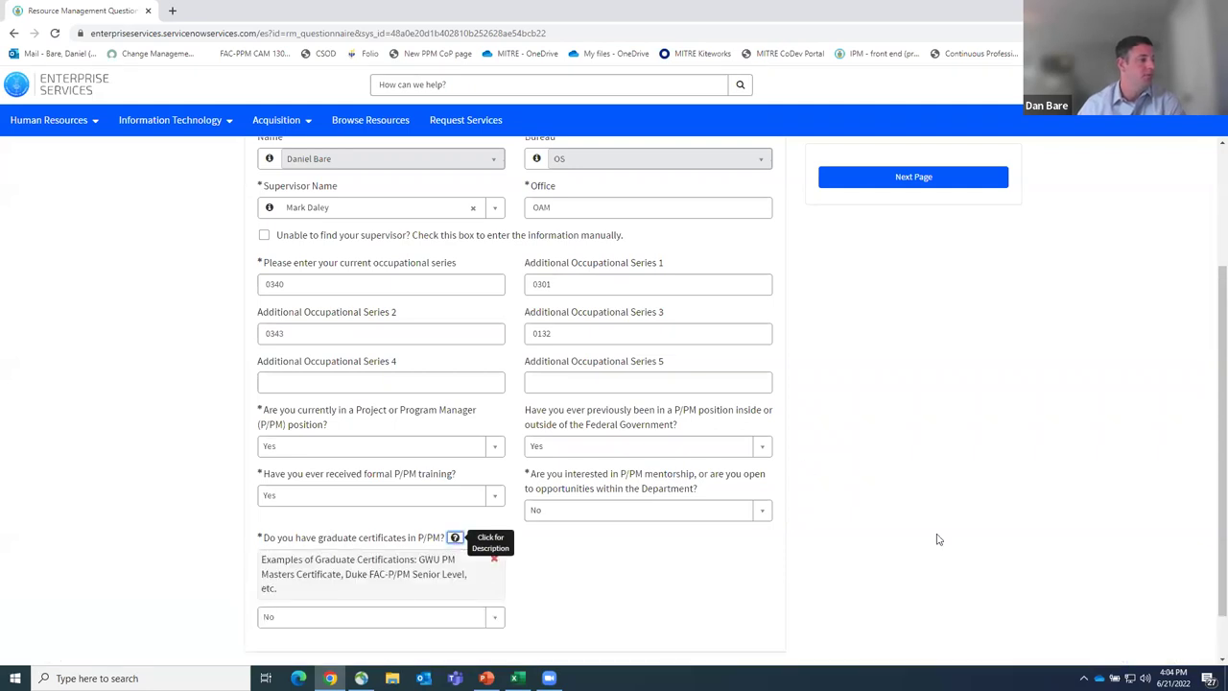
{"action": "scroll", "coordinate": [939, 544], "scroll_direction": "down", "scroll_amount": 1}
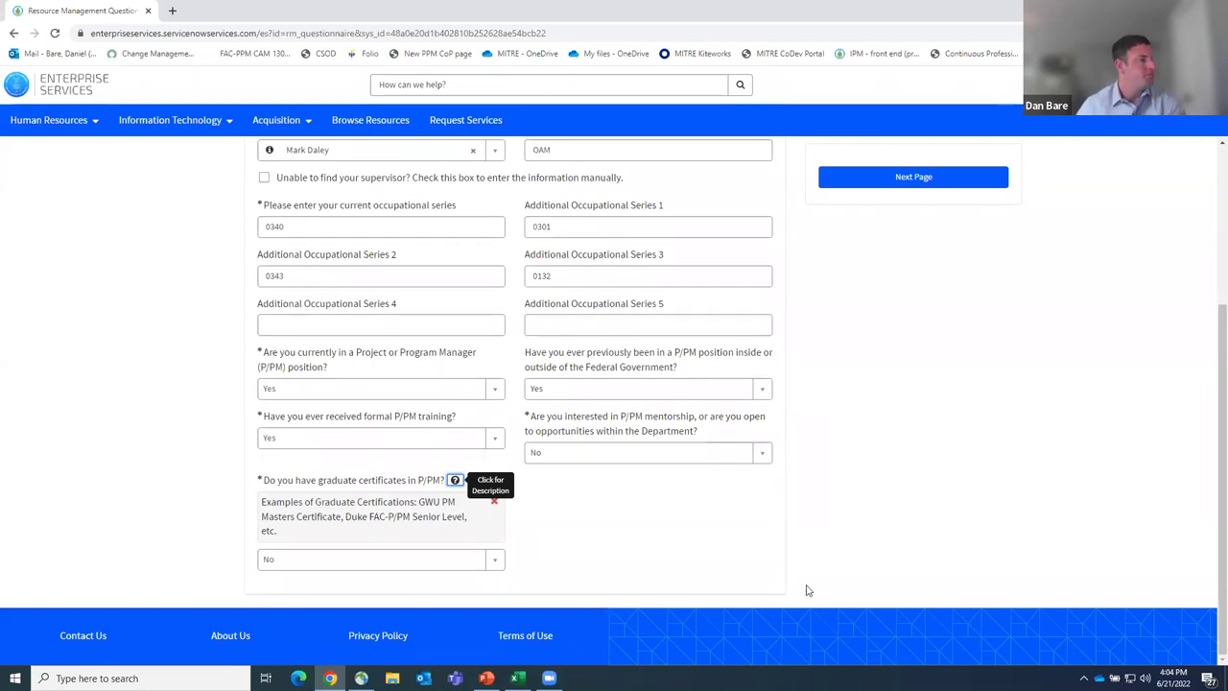
Answer Yes to having graduate certificates in P/PM, check the extra certificates field, and set the answer back to No.
{"action": "left_click", "coordinate": [496, 567]}
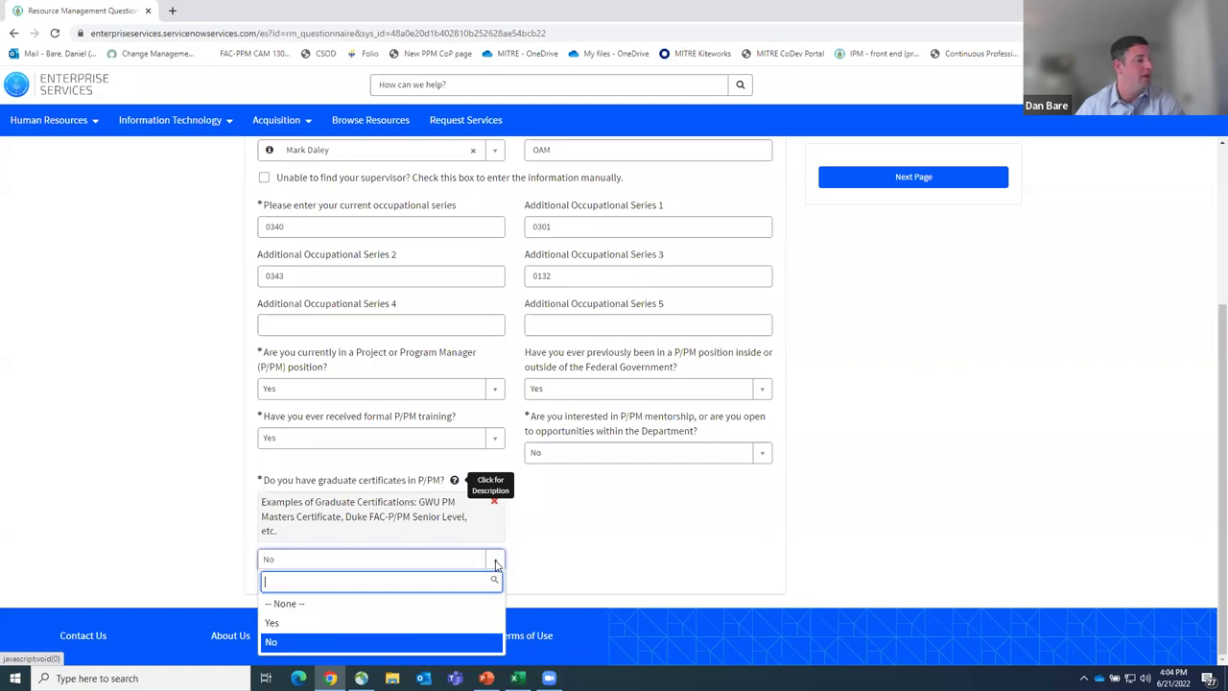
{"action": "left_click", "coordinate": [316, 624]}
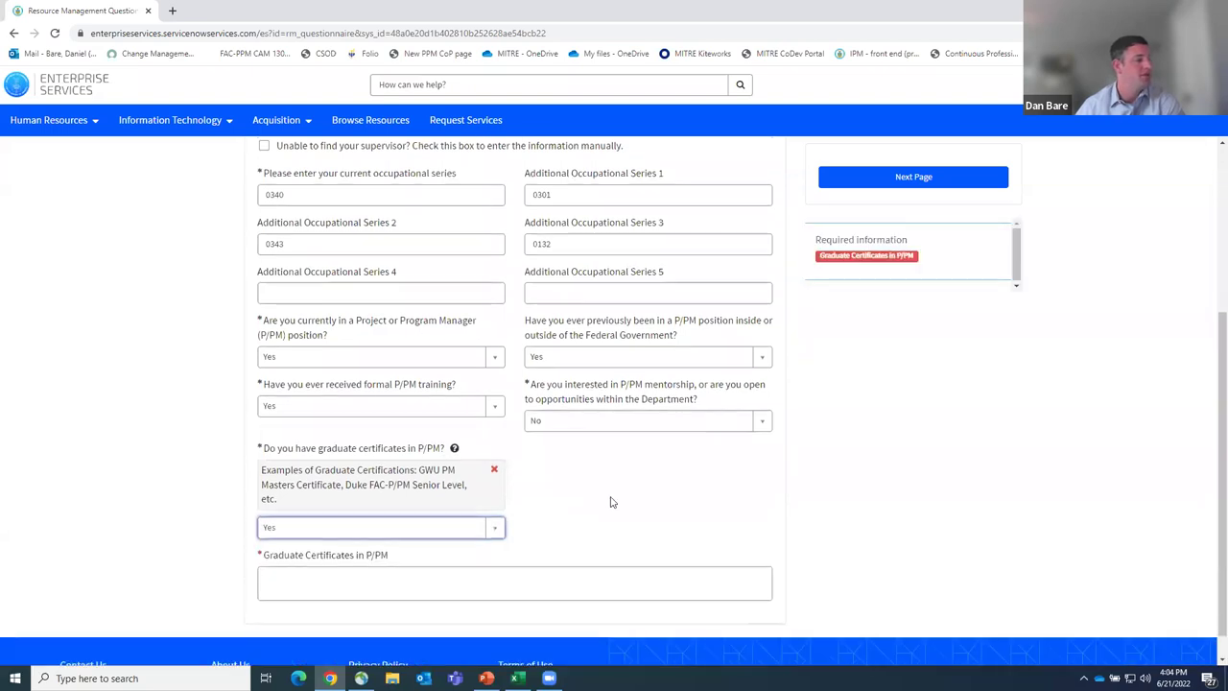
{"action": "left_click", "coordinate": [475, 551]}
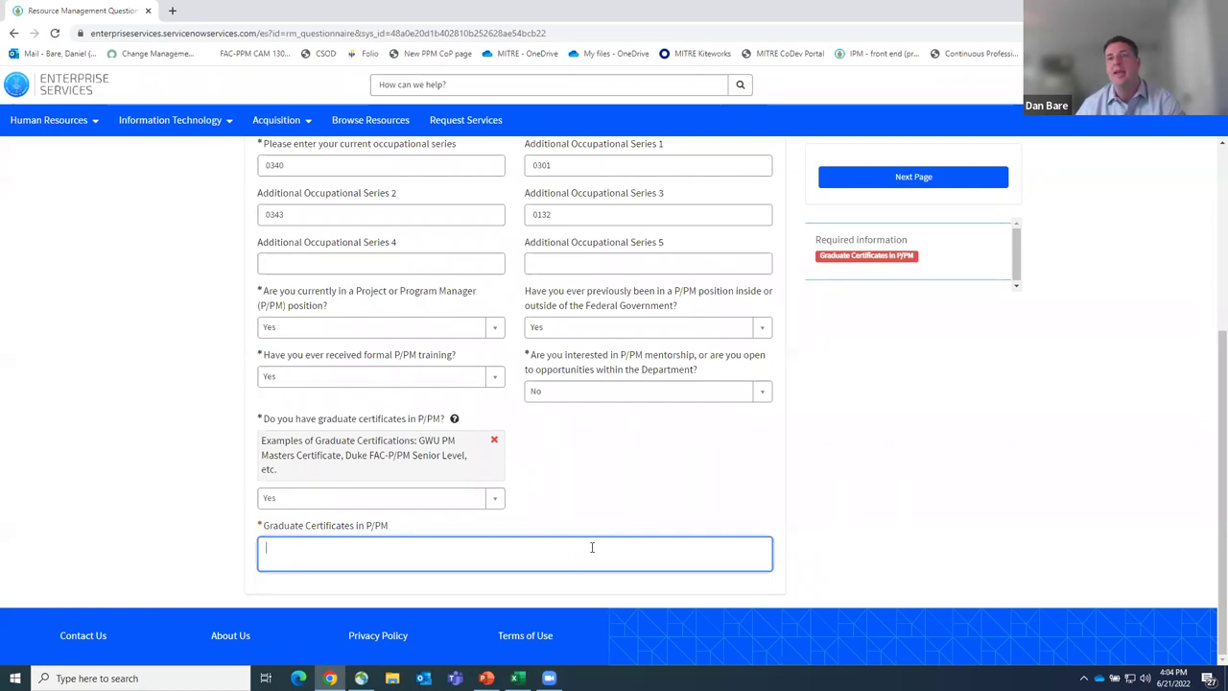
{"action": "left_click", "coordinate": [495, 500]}
{"action": "left_click", "coordinate": [408, 582]}
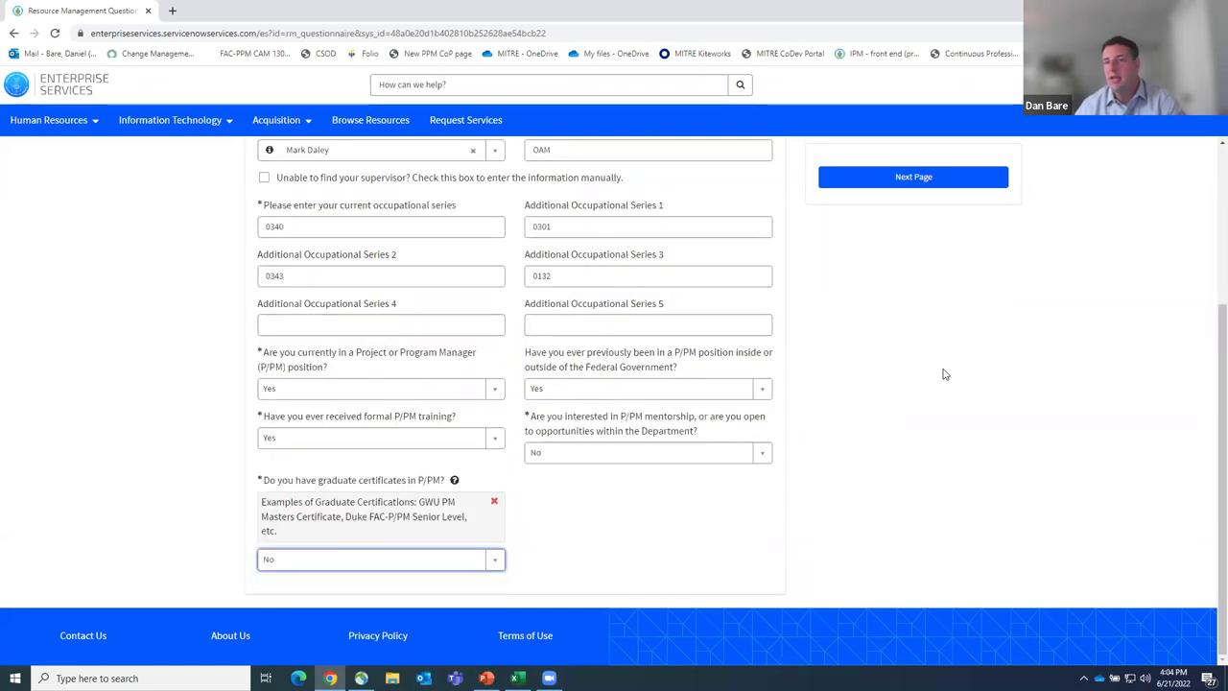
Advance through the Experience in Lifecycle Phases page to the Technical Competencies page, keeping the existing answers.
{"action": "left_click", "coordinate": [888, 179]}
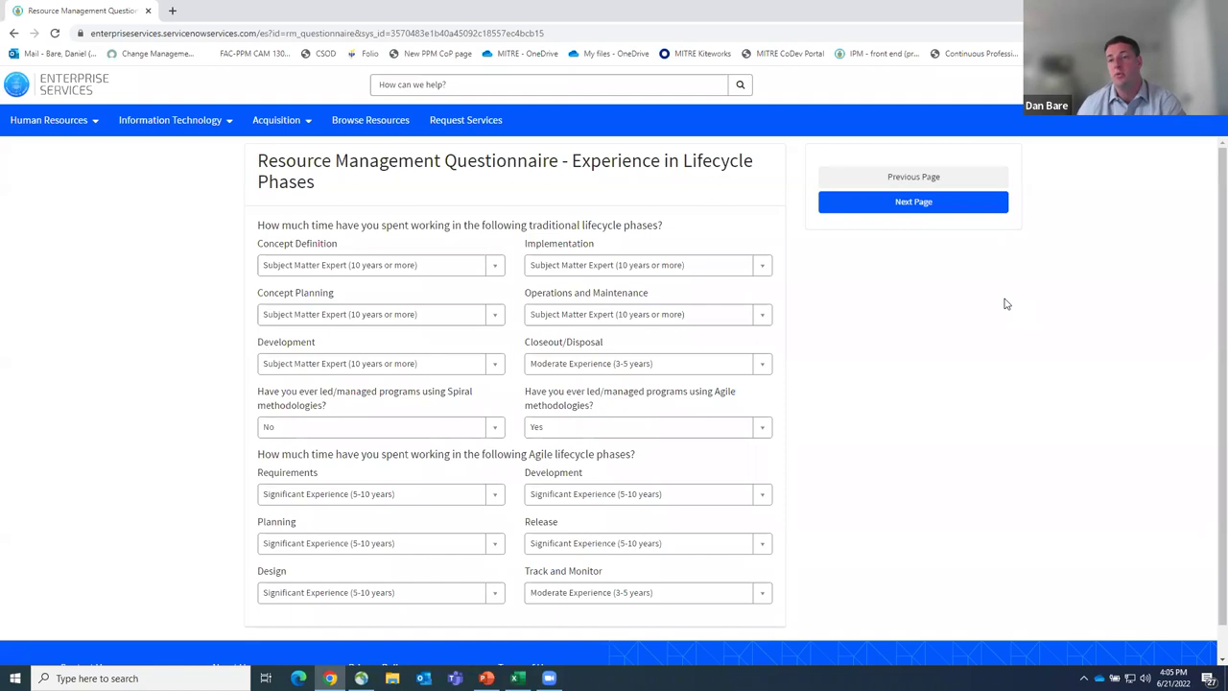
{"action": "key", "text": "Down"}
{"action": "key", "text": "Up"}
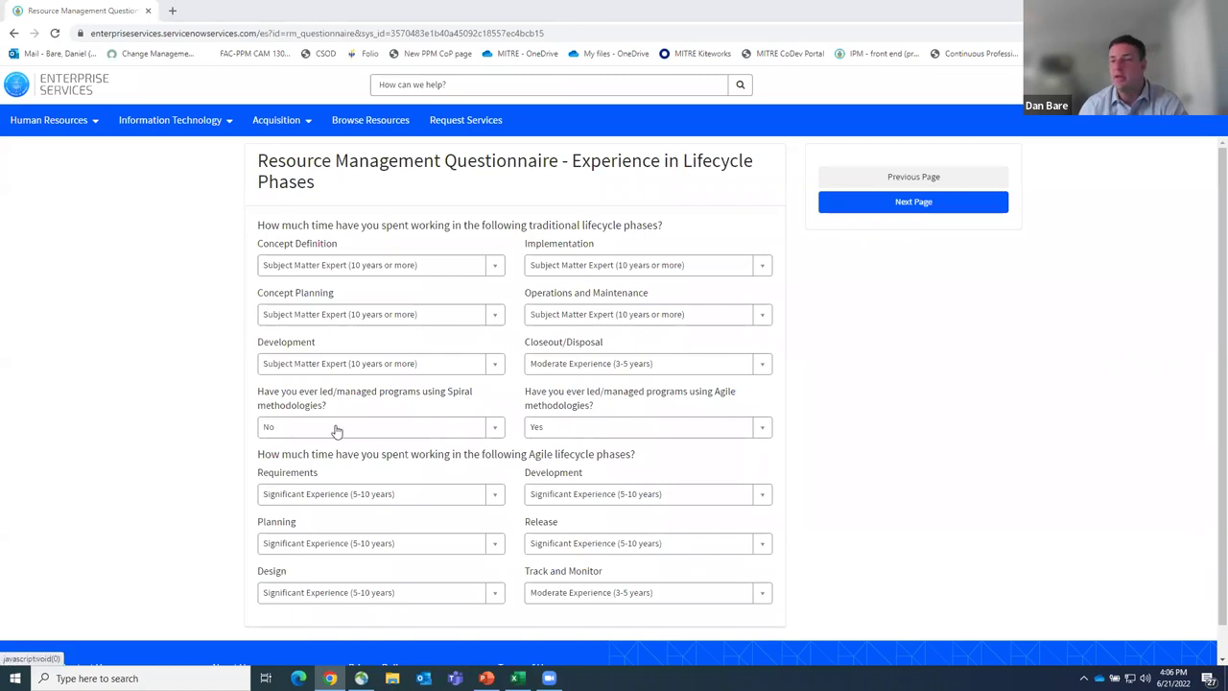
{"action": "left_click", "coordinate": [945, 204]}
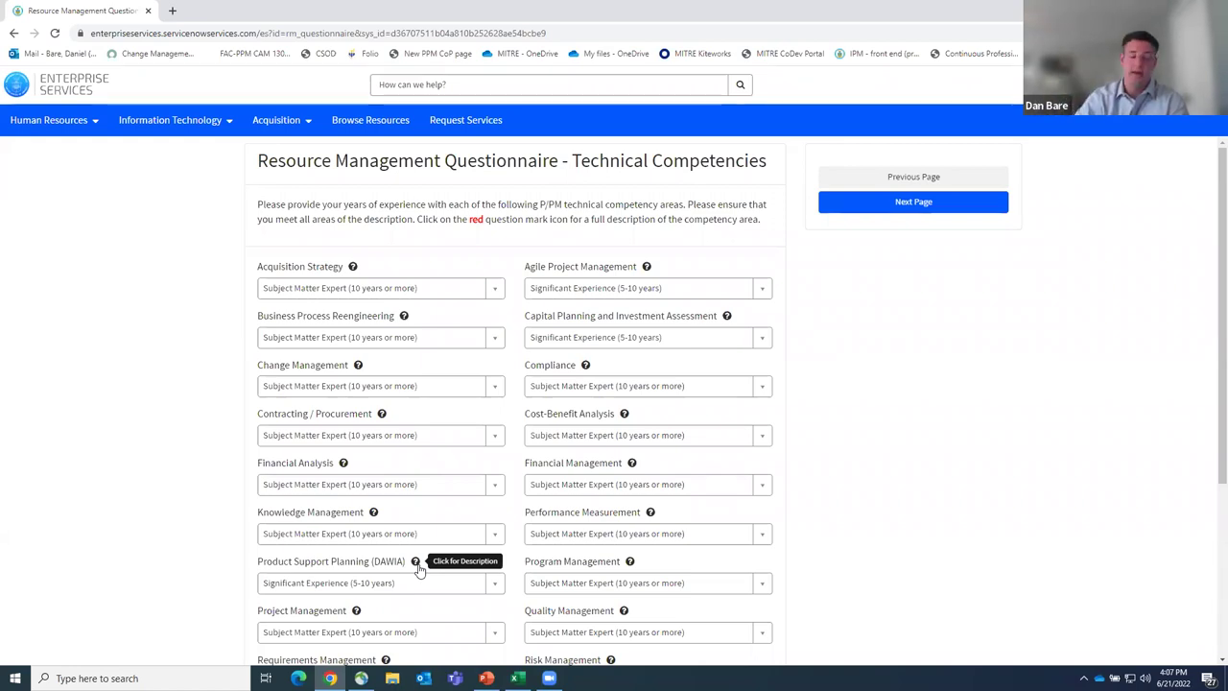
Show the descriptions of Acquisition Strategy, Cost-Benefit Analysis, Contracting / Procurement and Performance Measurement, and continue to the Certifications page.
{"action": "left_click", "coordinate": [352, 266]}
{"action": "left_click", "coordinate": [625, 413]}
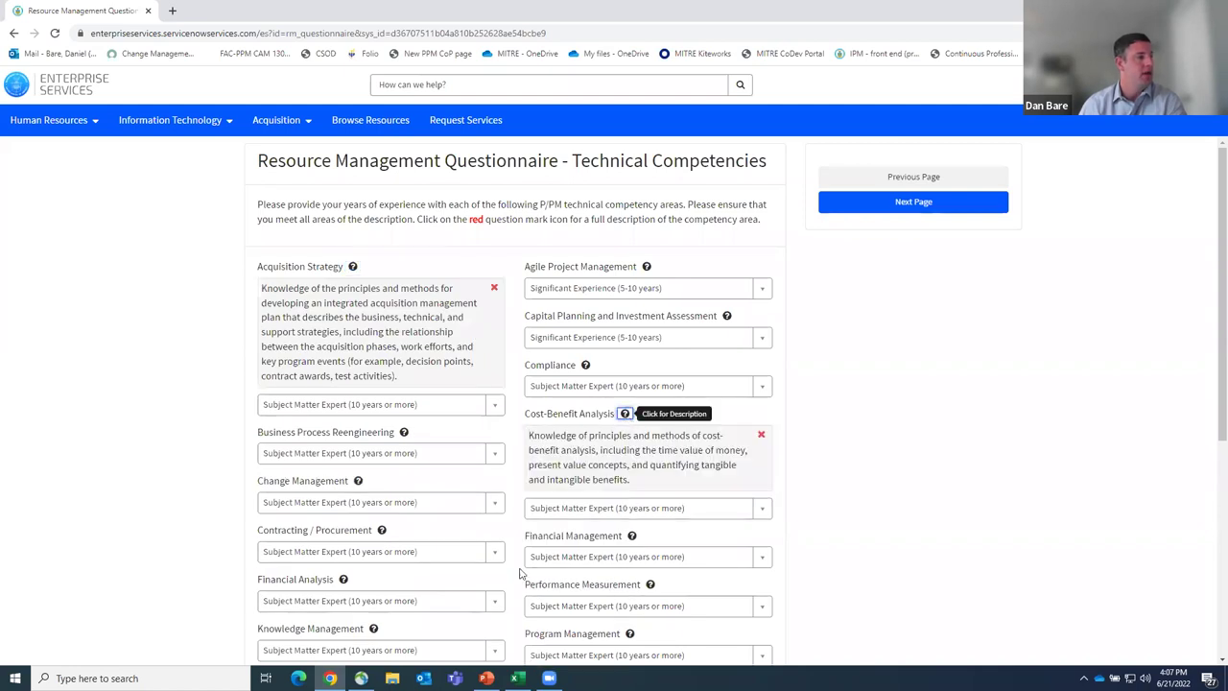
{"action": "left_click", "coordinate": [382, 529]}
{"action": "left_click", "coordinate": [650, 587]}
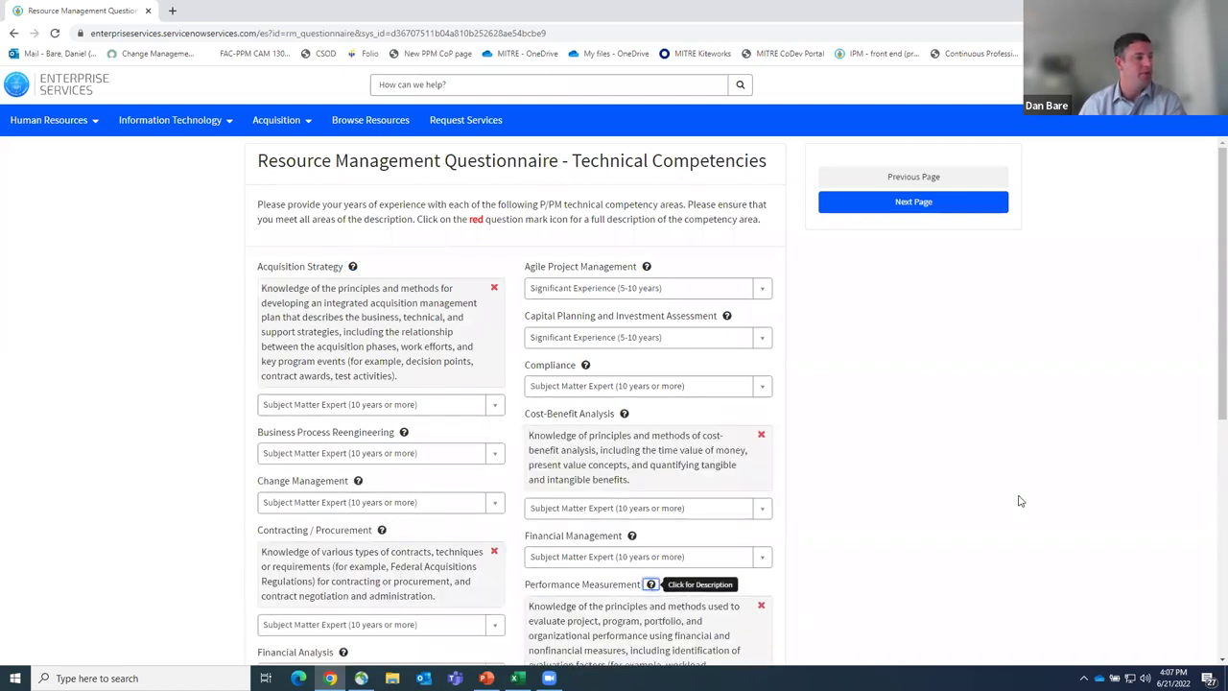
{"action": "scroll", "coordinate": [1024, 494], "scroll_direction": "down", "scroll_amount": 1}
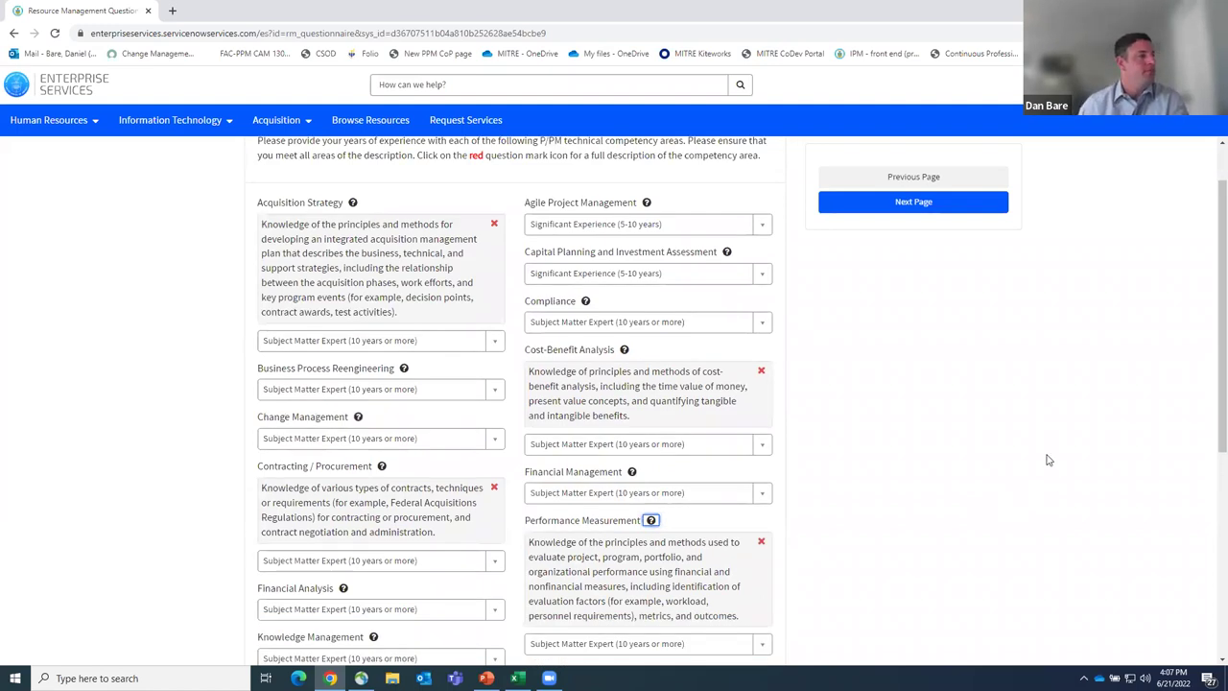
{"action": "left_click", "coordinate": [917, 204]}
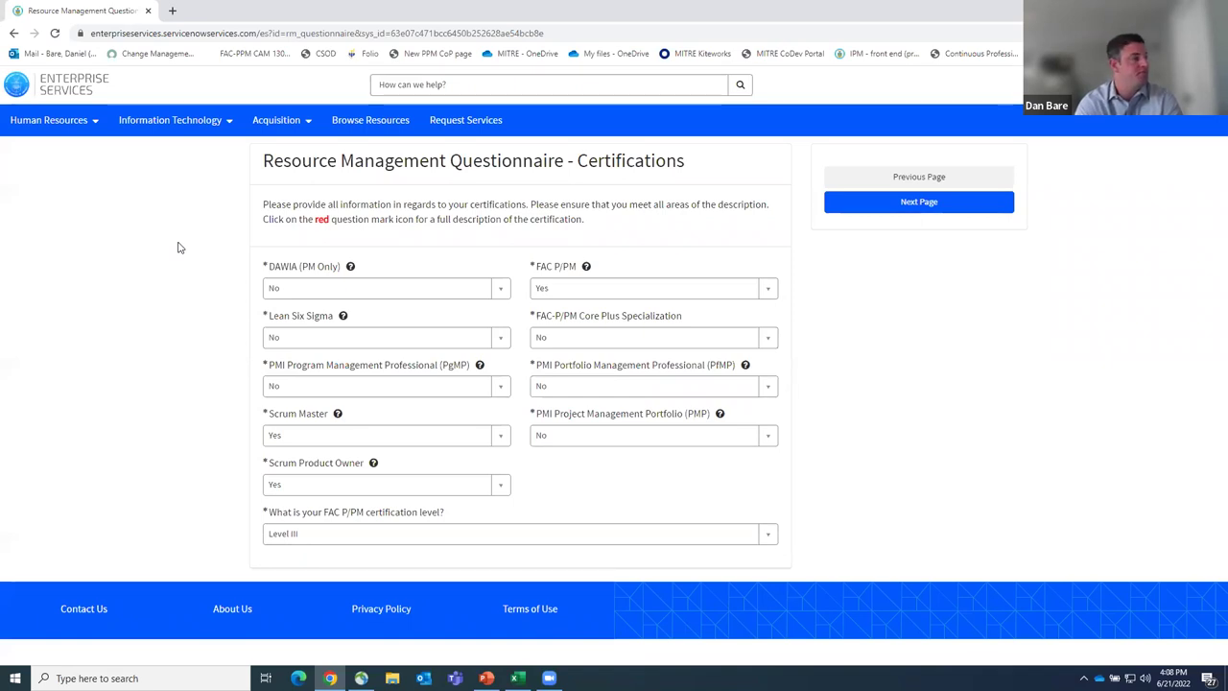
Answer Yes for Lean Six Sigma, look through the certification level options, and set the answer back to No.
{"action": "left_click", "coordinate": [299, 342]}
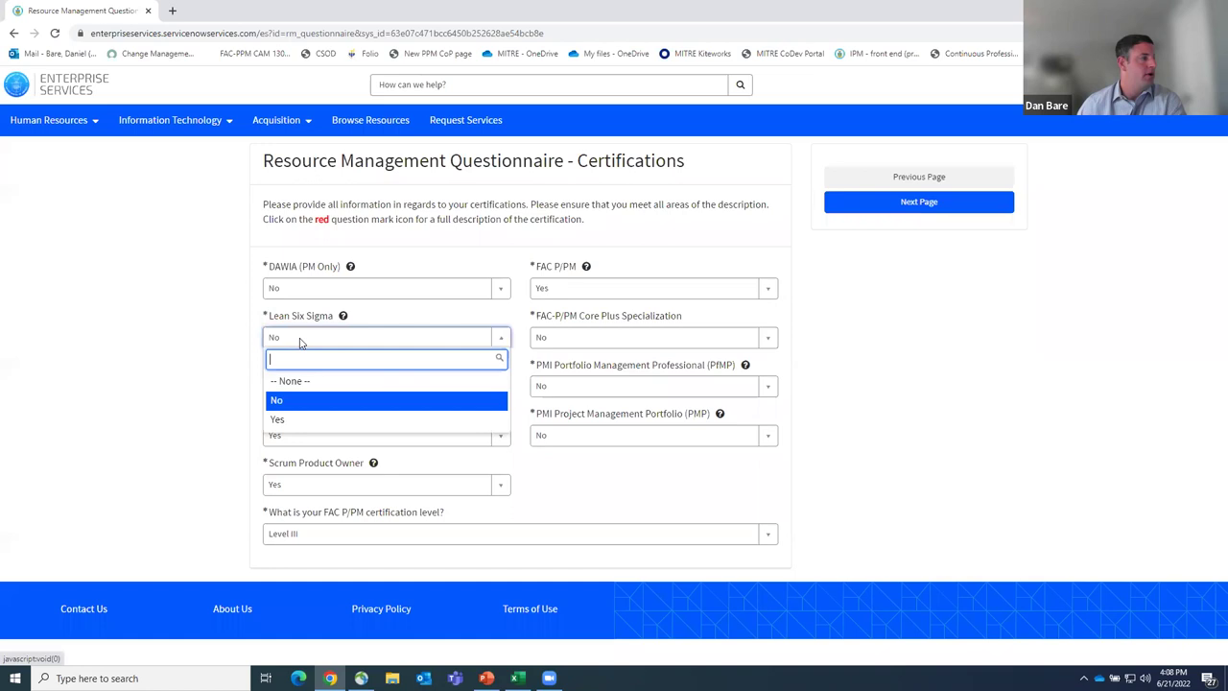
{"action": "left_click", "coordinate": [300, 419]}
{"action": "left_click", "coordinate": [304, 584]}
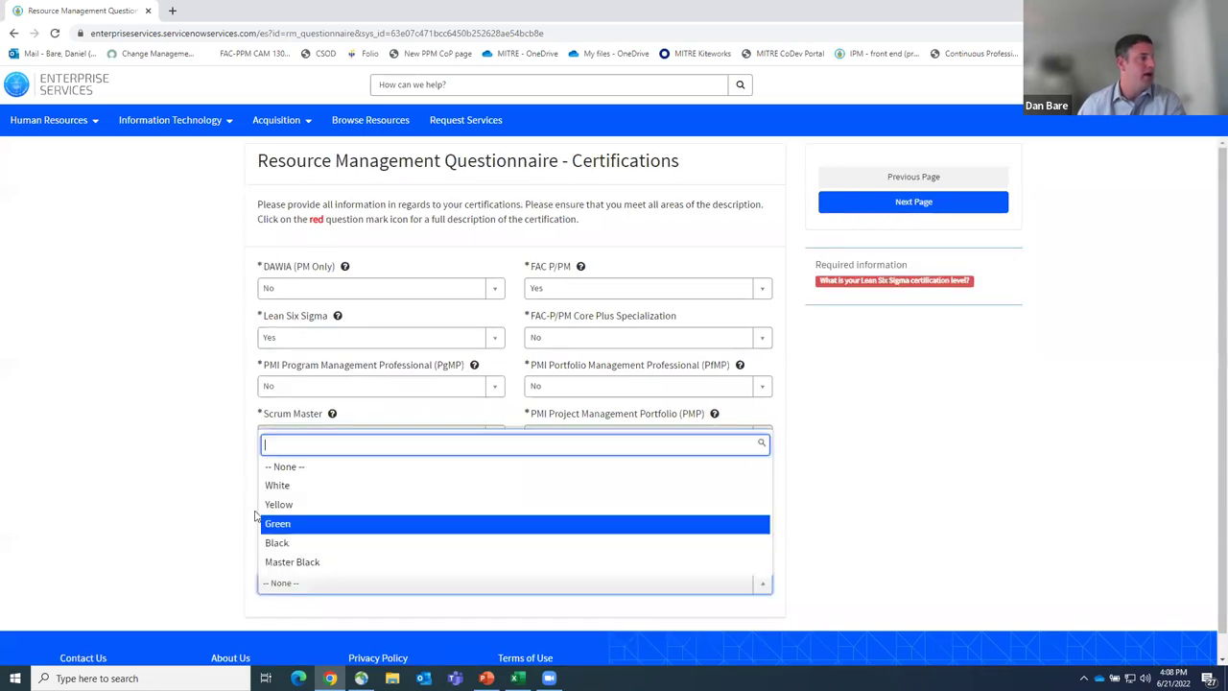
{"action": "left_click", "coordinate": [315, 343]}
{"action": "left_click", "coordinate": [311, 346]}
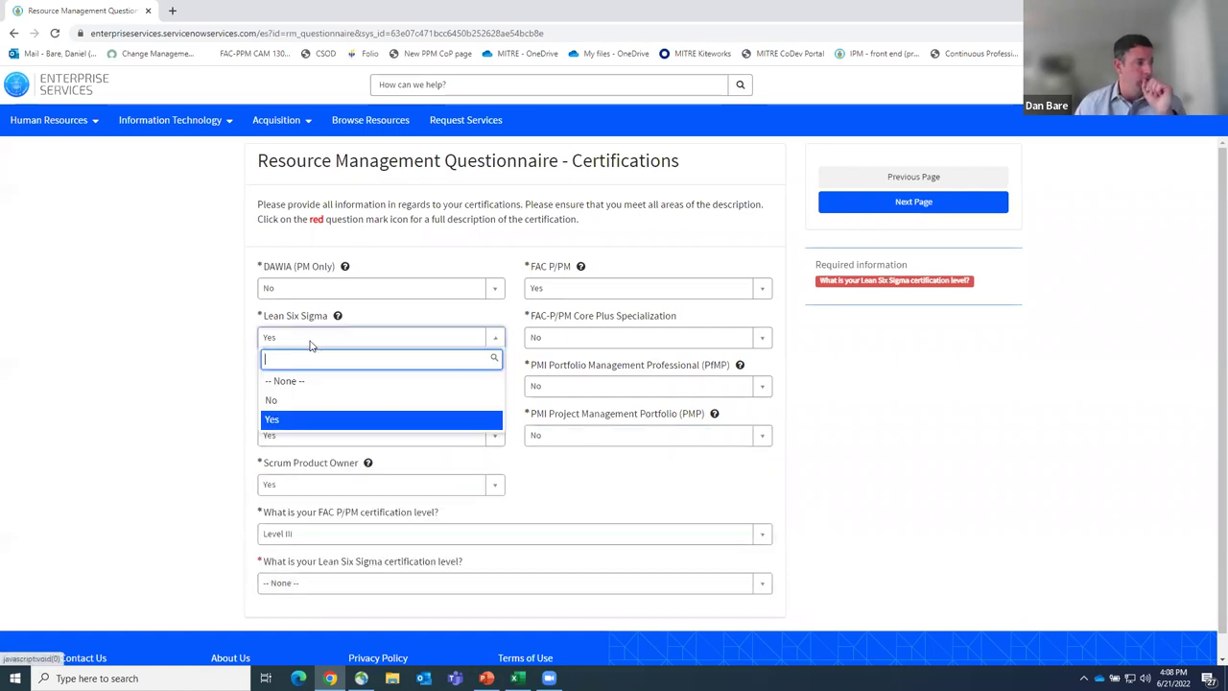
{"action": "left_click", "coordinate": [316, 400]}
Continue to the Acquisition Program Management Technical Specialties page and examine its experience sections, PII certification and attachment option.
{"action": "left_click", "coordinate": [930, 205]}
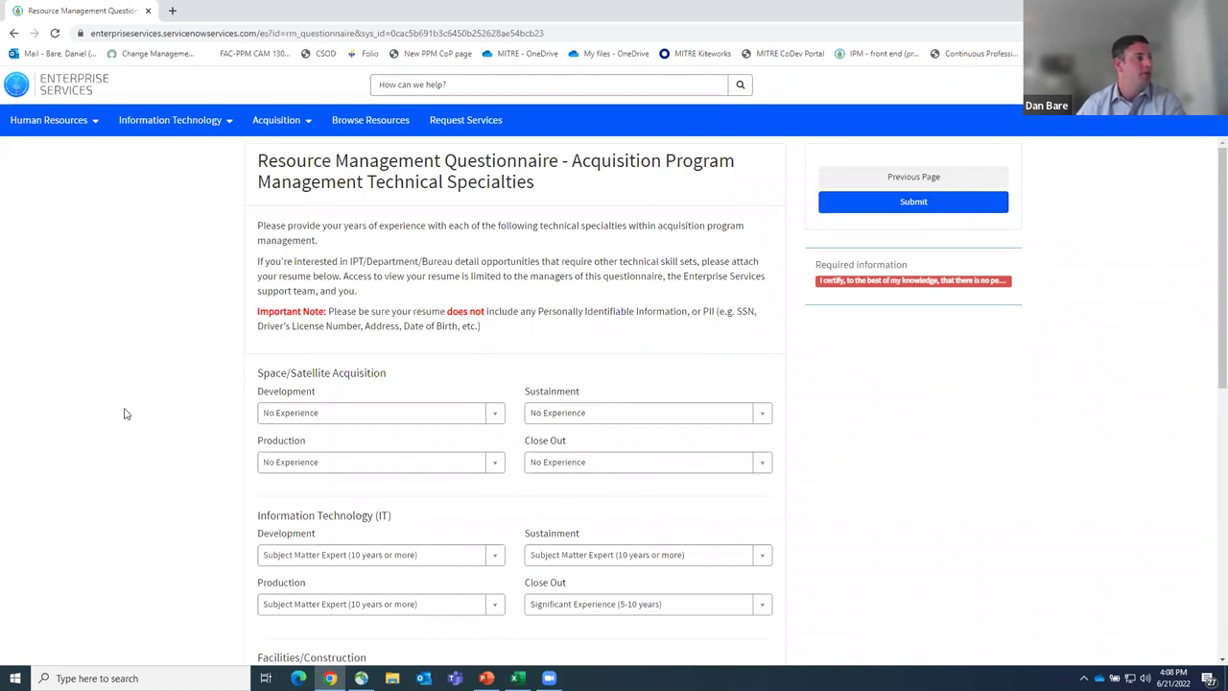
{"action": "scroll", "coordinate": [124, 414], "scroll_direction": "down", "scroll_amount": 1}
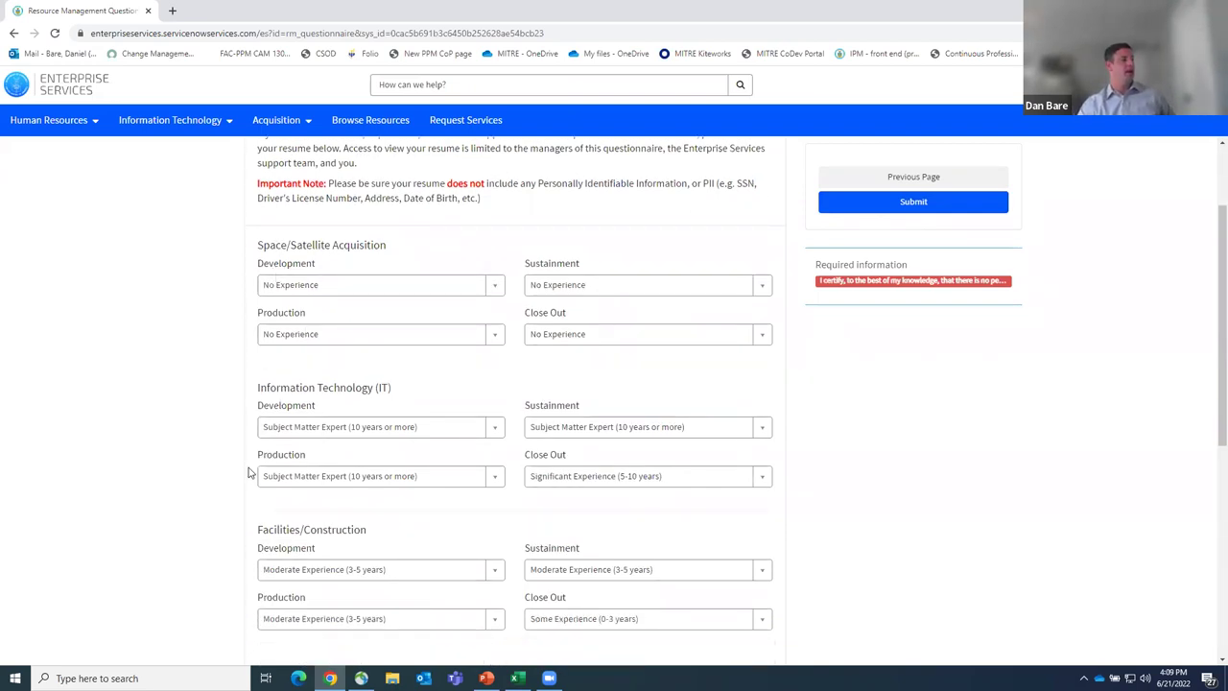
{"action": "scroll", "coordinate": [220, 481], "scroll_direction": "down", "scroll_amount": 1}
{"action": "scroll", "coordinate": [220, 481], "scroll_direction": "down", "scroll_amount": 2}
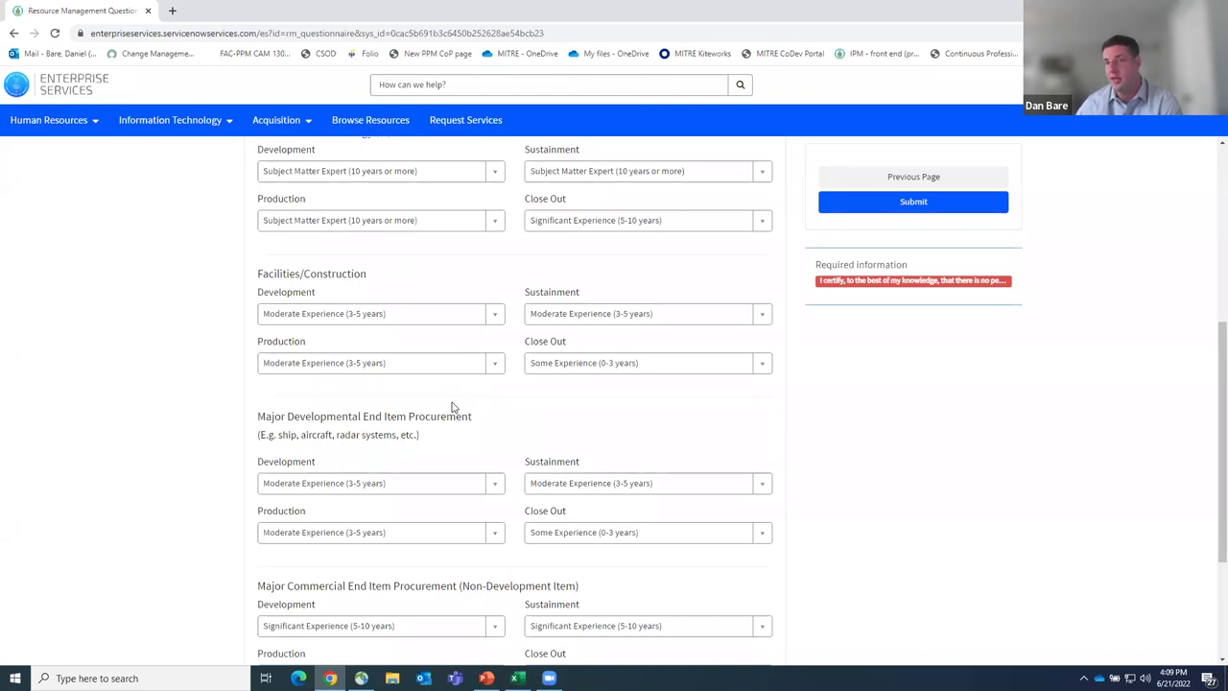
{"action": "scroll", "coordinate": [453, 408], "scroll_direction": "up", "scroll_amount": 5}
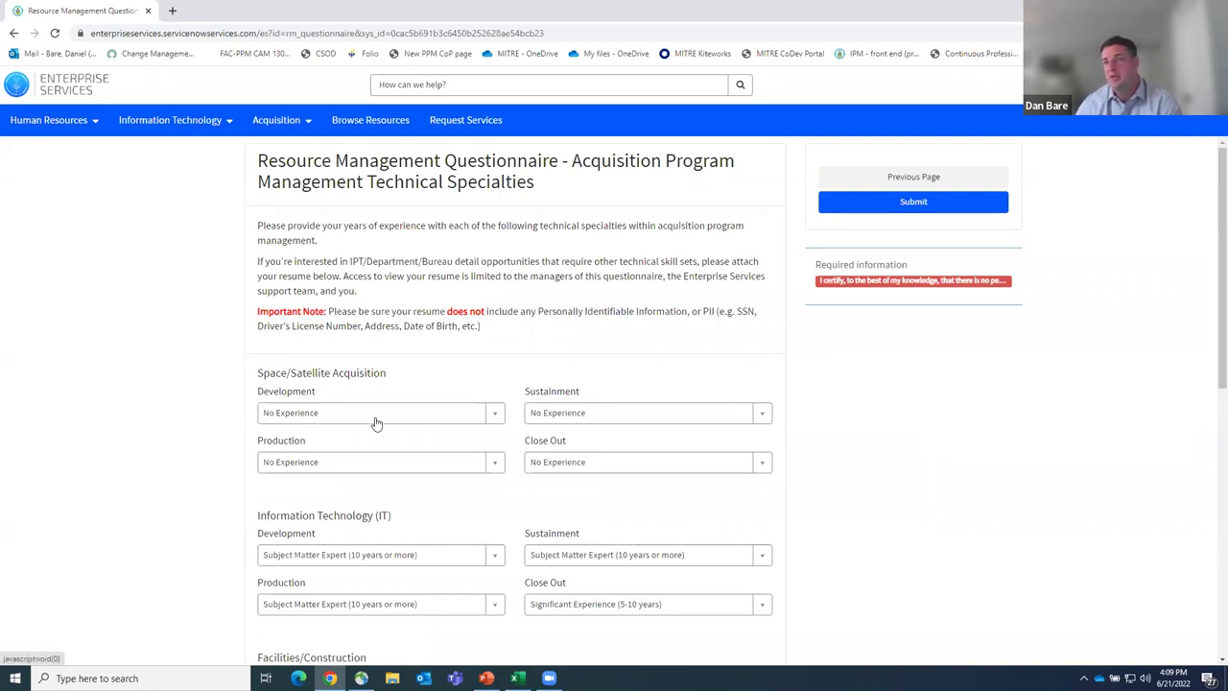
{"action": "left_click_drag", "start_coordinate": [387, 374], "coordinate": [247, 381]}
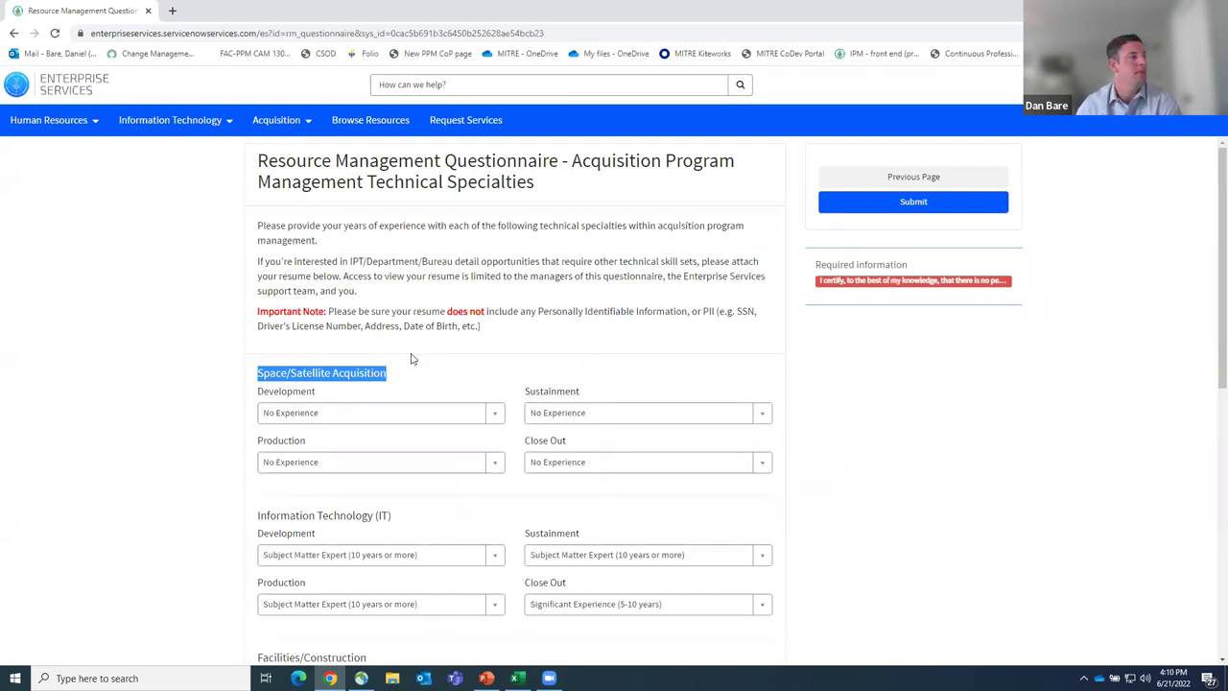
{"action": "scroll", "coordinate": [579, 295], "scroll_direction": "down", "scroll_amount": 1}
{"action": "scroll", "coordinate": [580, 295], "scroll_direction": "down", "scroll_amount": 6}
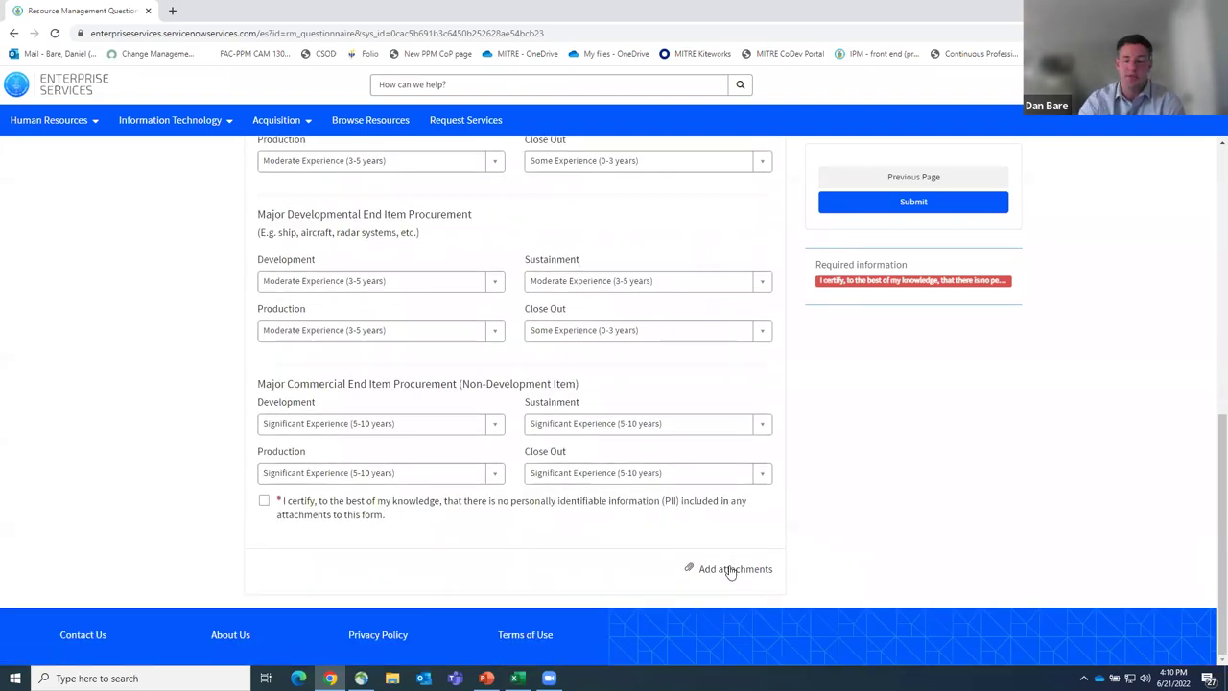
{"action": "scroll", "coordinate": [678, 542], "scroll_direction": "up", "scroll_amount": 10}
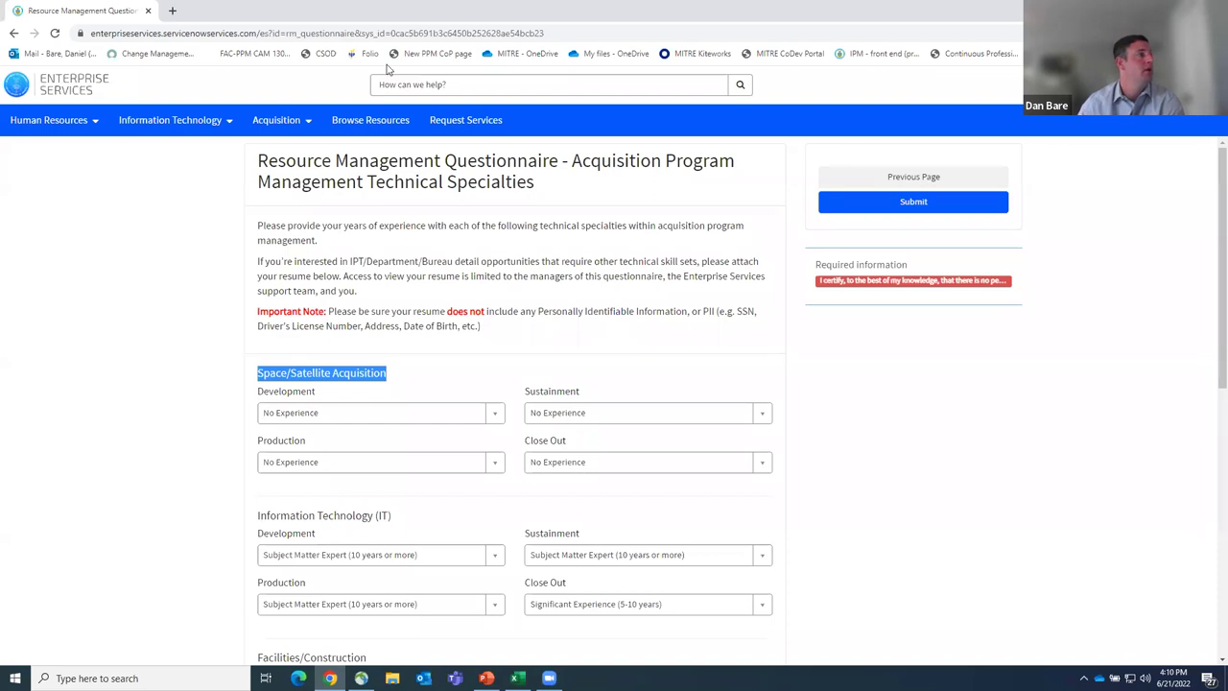
Open the ServiceNow back end in a new tab and inspect NOAA's bar in the Resource Management dashboard's DOC PM Workforce chart.
{"action": "left_click", "coordinate": [351, 16]}
{"action": "key", "text": "ctrl+t"}
{"action": "left_click", "coordinate": [151, 55]}
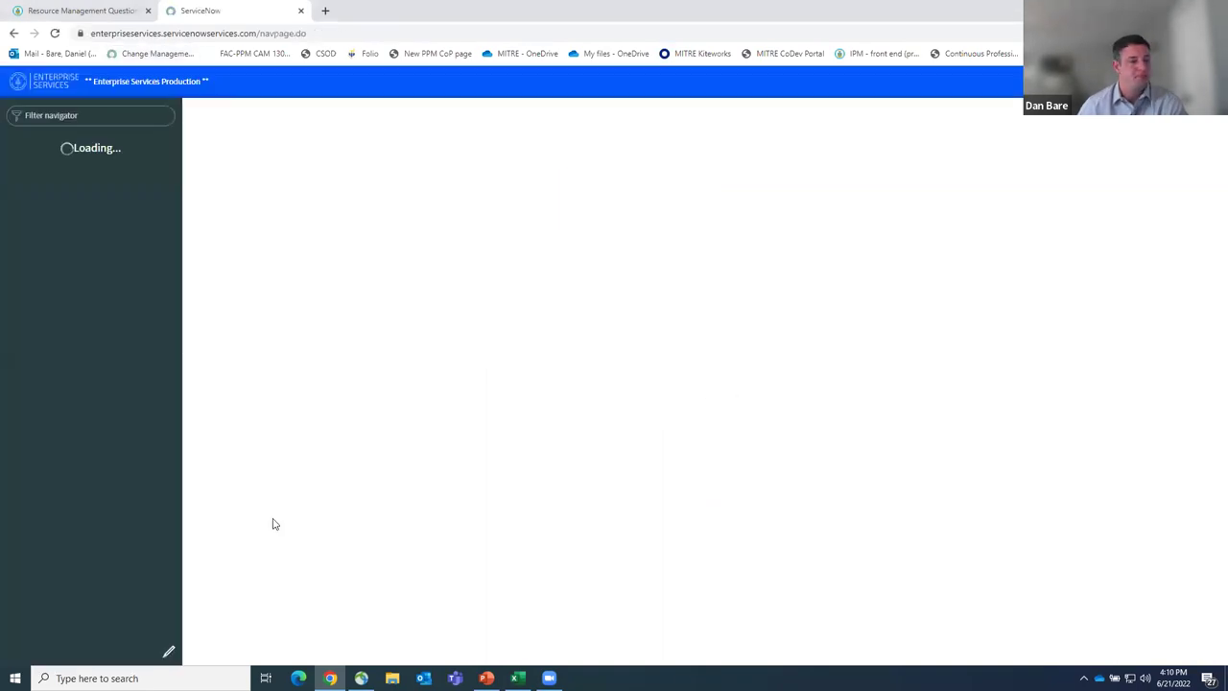
{"action": "left_click", "coordinate": [75, 251]}
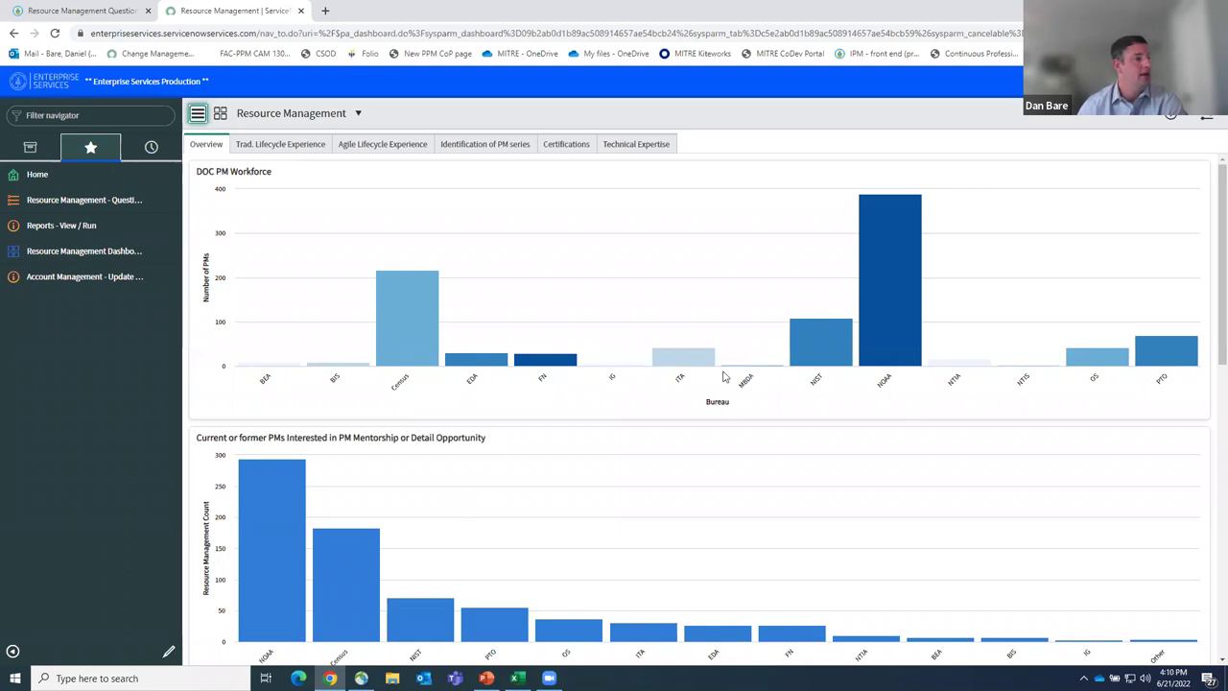
{"action": "mouse_move", "coordinate": [886, 241]}
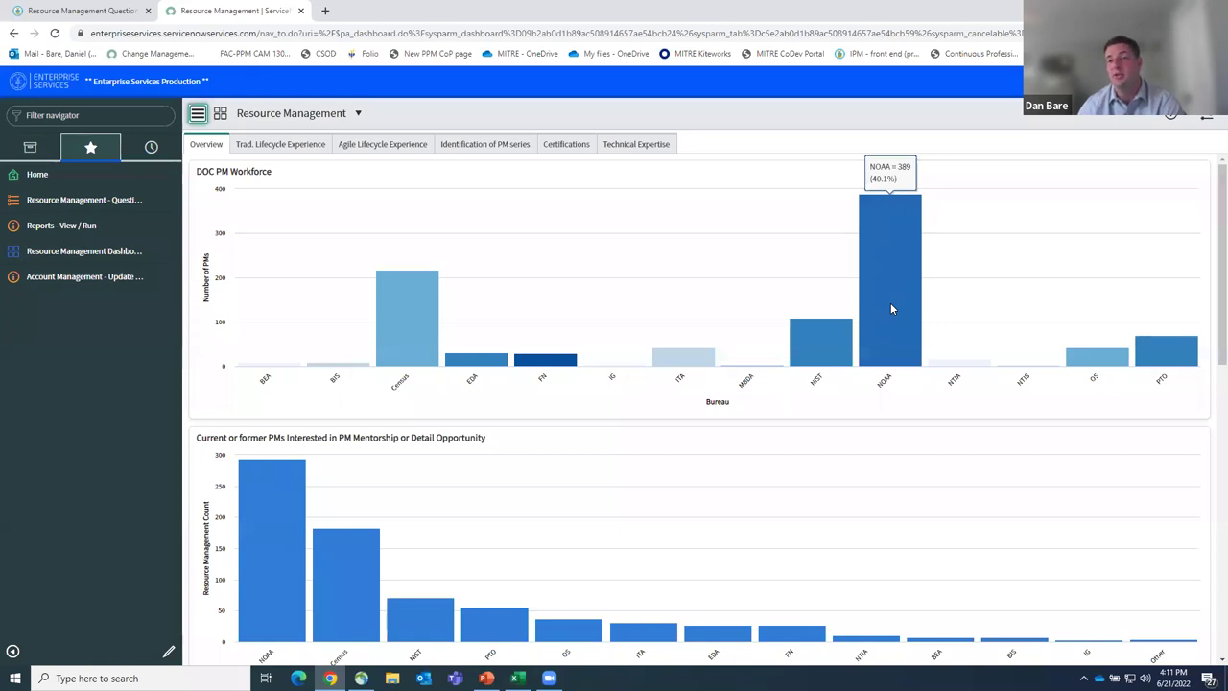
Open the second record in the Resource Management Questionnaires list and review its screening, lifecycle, technical competency and certification answers.
{"action": "left_click", "coordinate": [86, 201]}
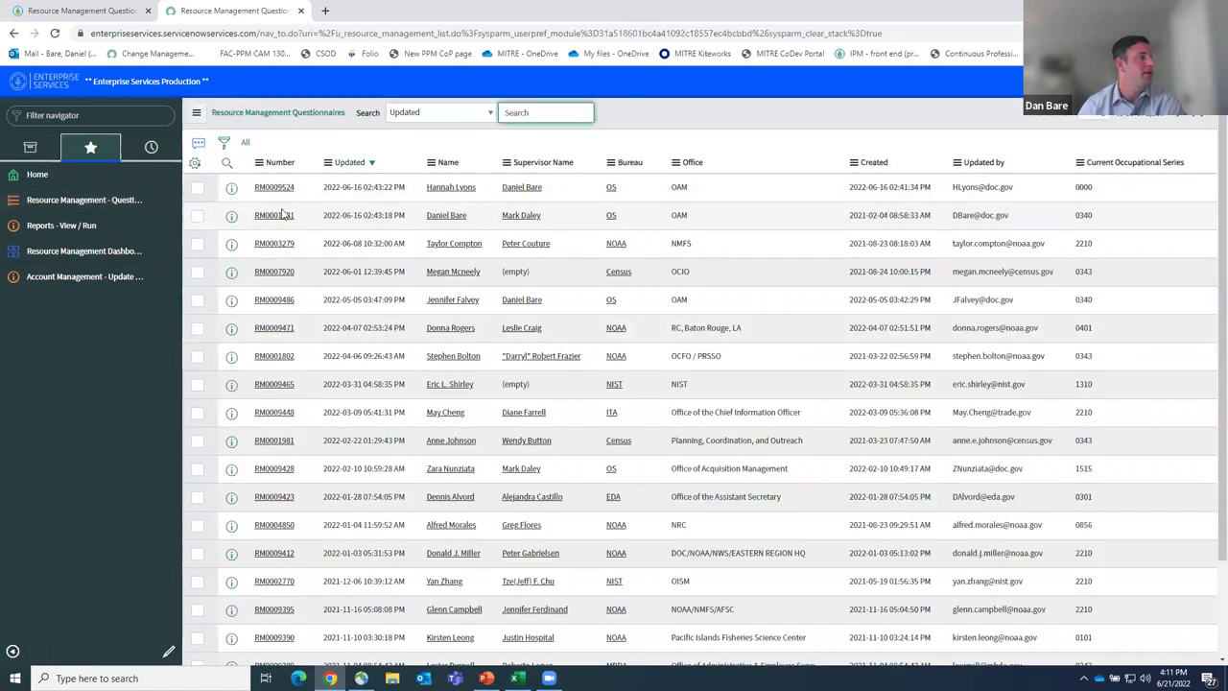
{"action": "left_click", "coordinate": [288, 219]}
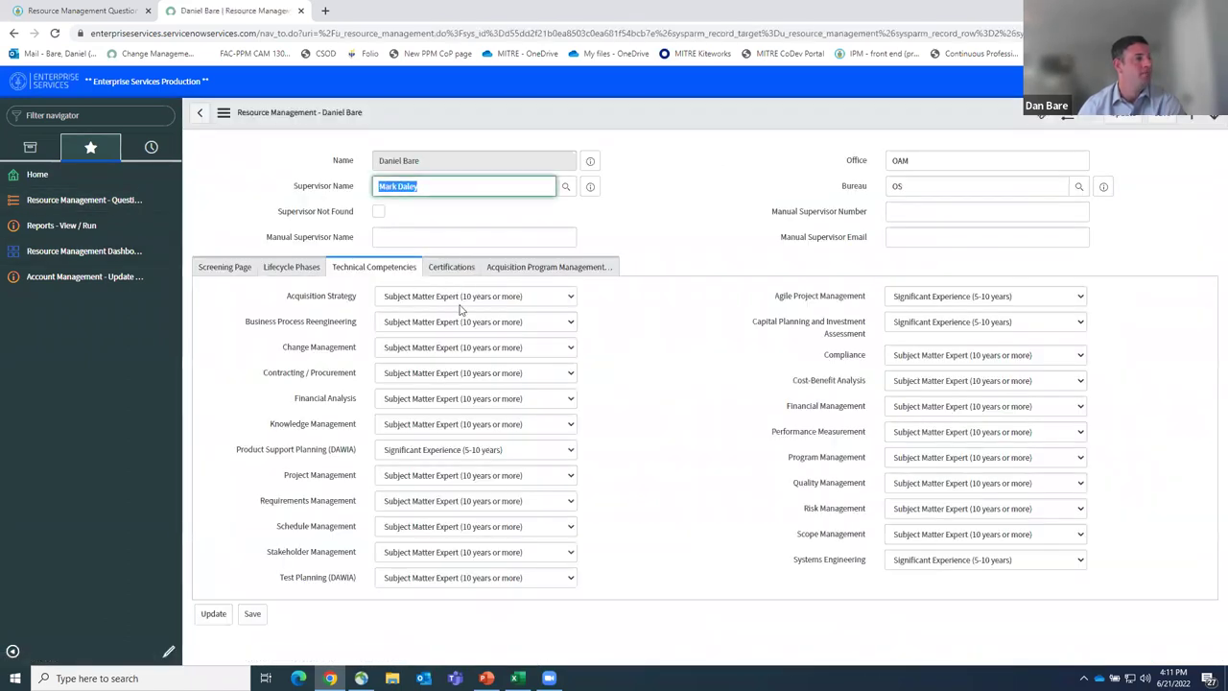
{"action": "left_click", "coordinate": [221, 271]}
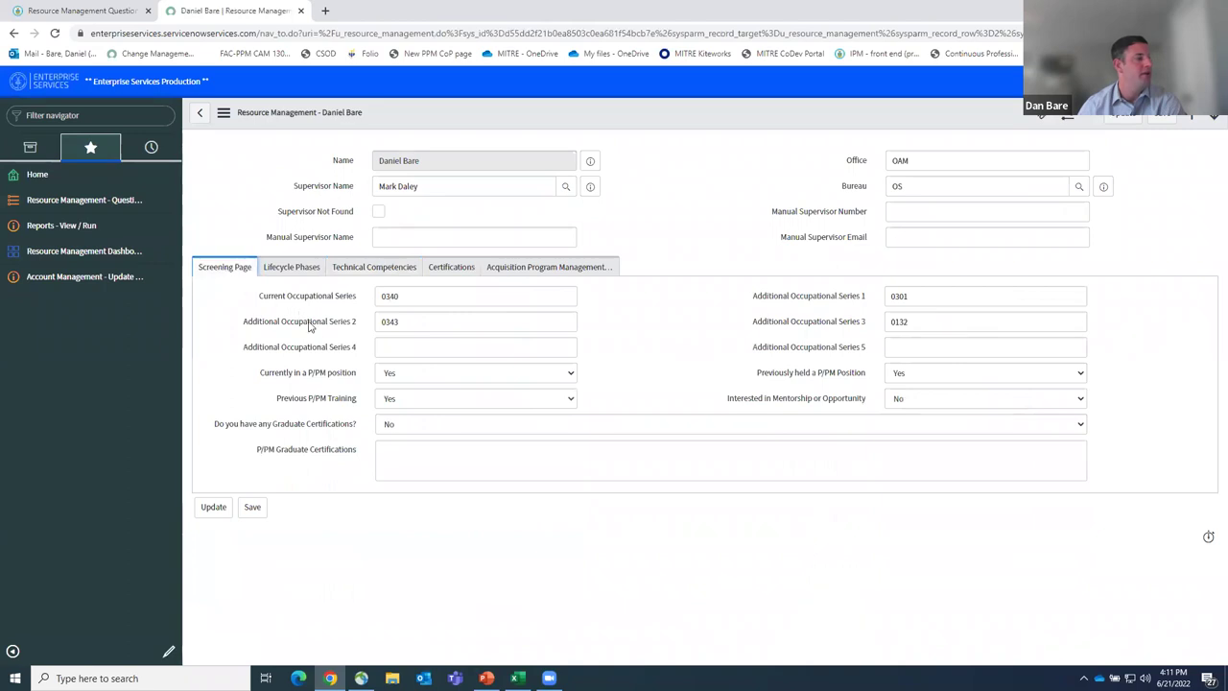
{"action": "left_click", "coordinate": [293, 267]}
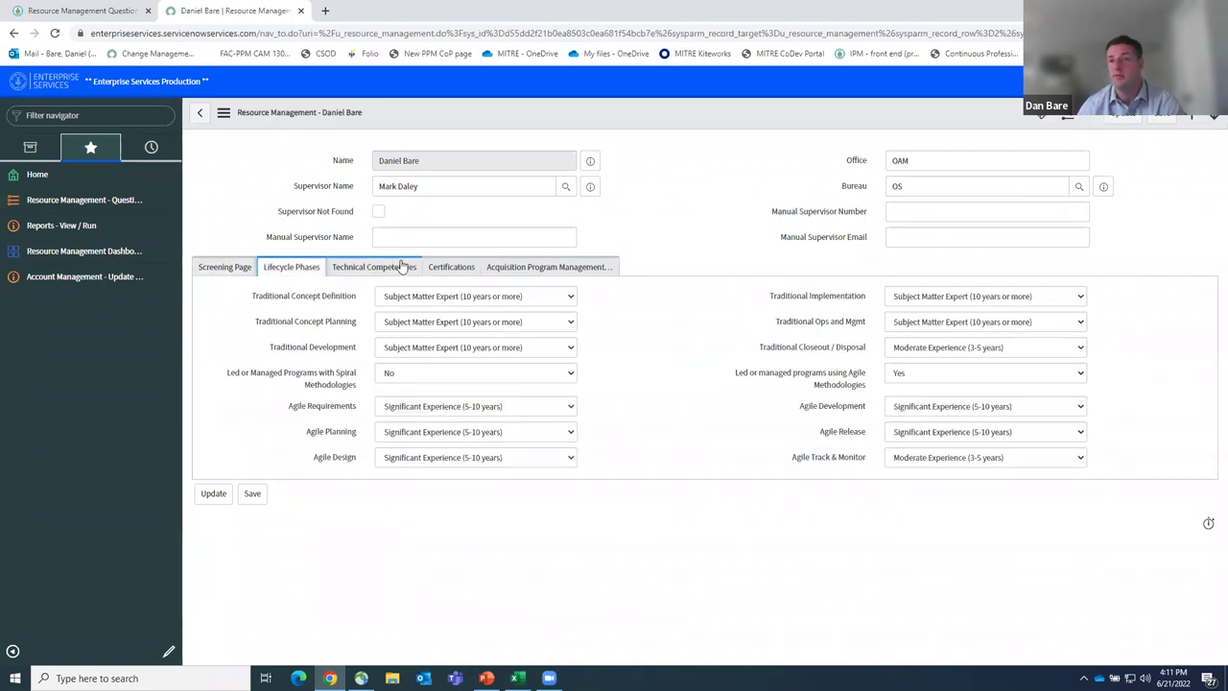
{"action": "left_click", "coordinate": [402, 266]}
{"action": "left_click", "coordinate": [449, 268]}
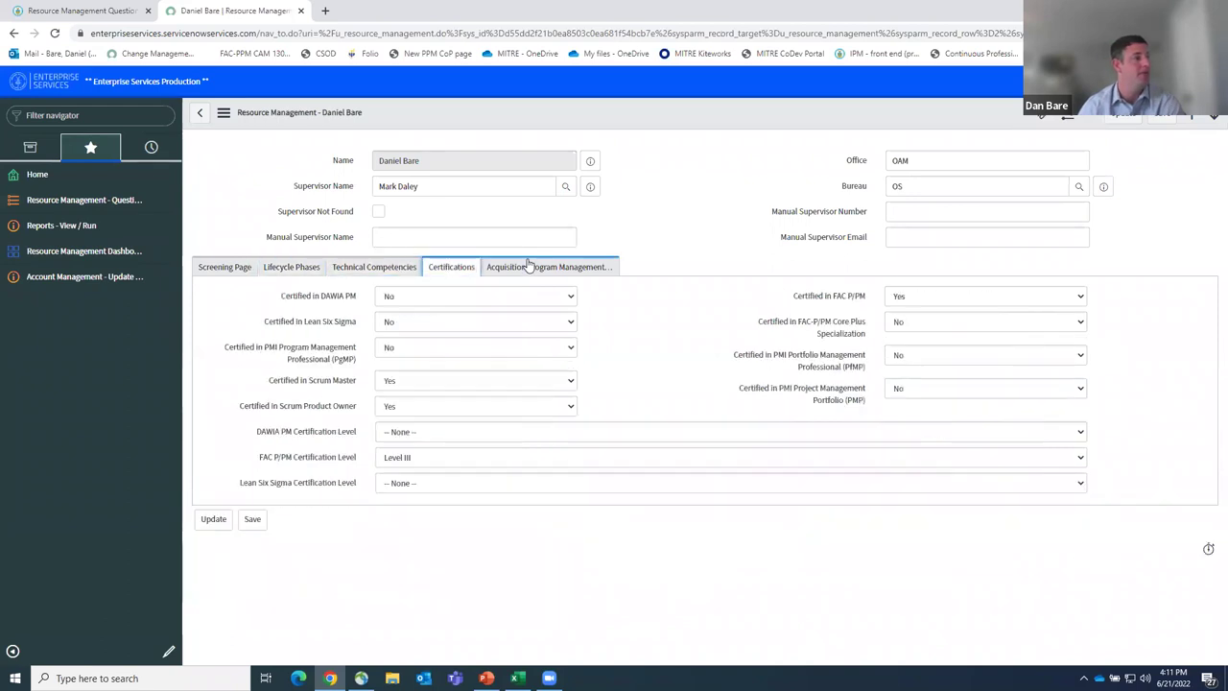
Return to the Resource Management dashboard and view its Agile Lifecycle Experience, Identification of PM series, and Certifications reports with the navigator collapsed.
{"action": "left_click", "coordinate": [84, 250]}
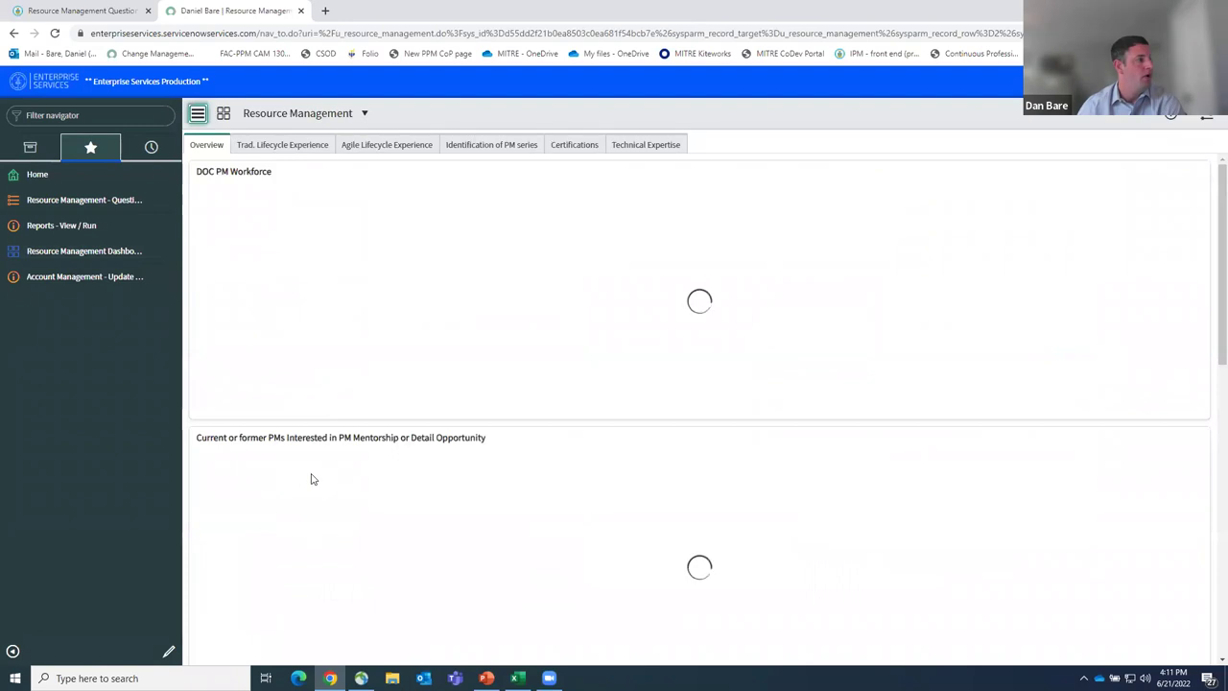
{"action": "left_click", "coordinate": [382, 145]}
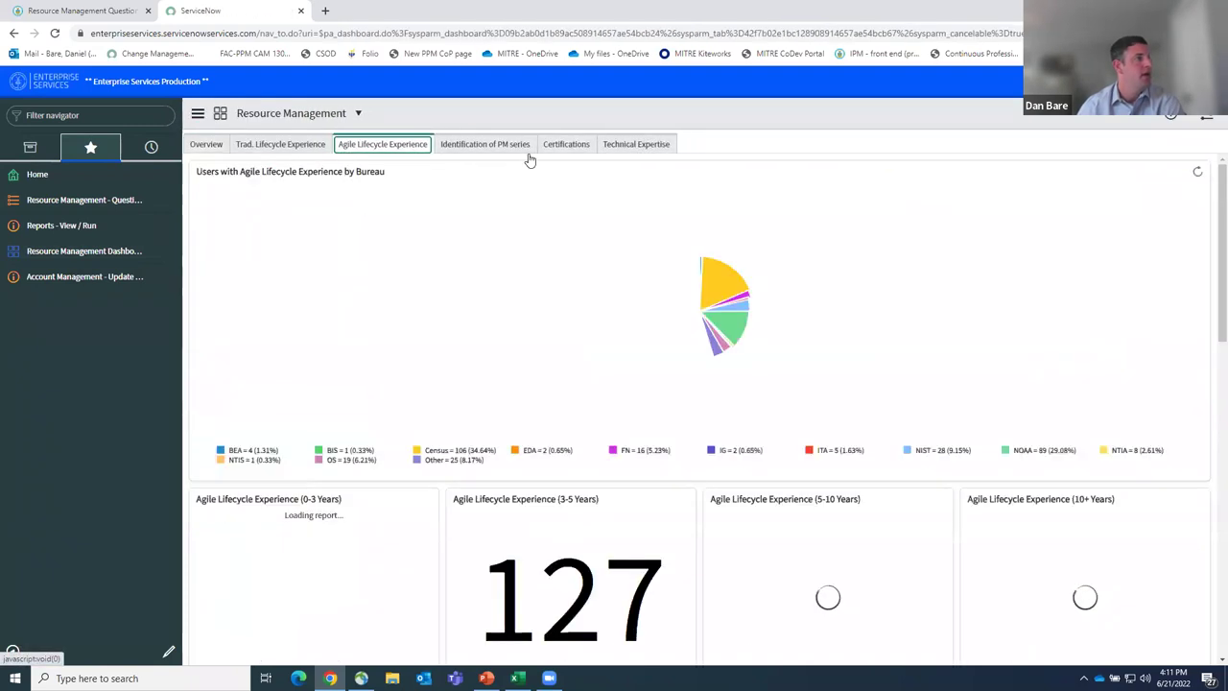
{"action": "left_click", "coordinate": [498, 145]}
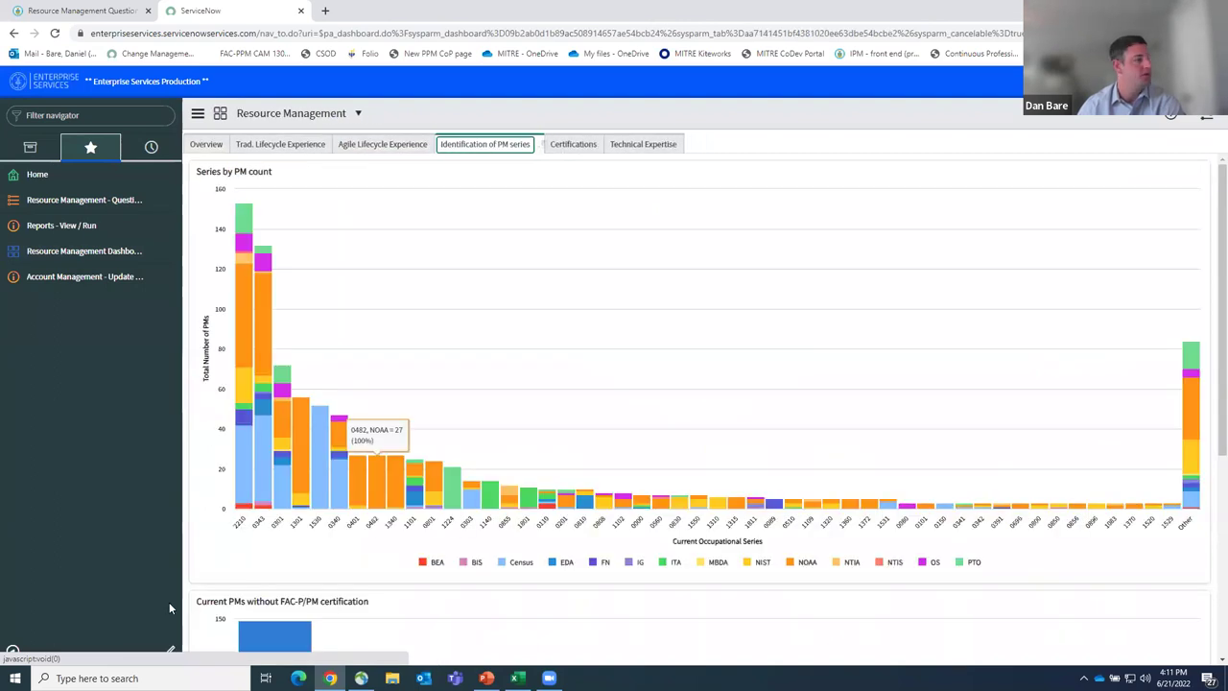
{"action": "left_click", "coordinate": [12, 651]}
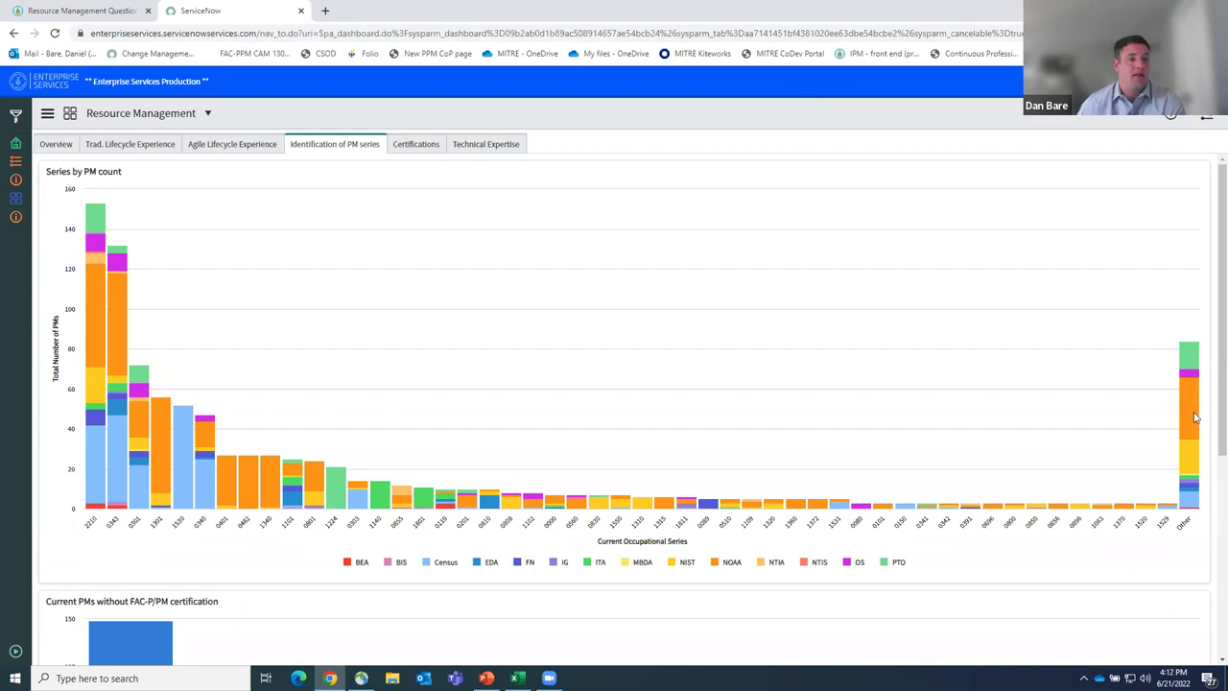
{"action": "mouse_move", "coordinate": [1192, 432]}
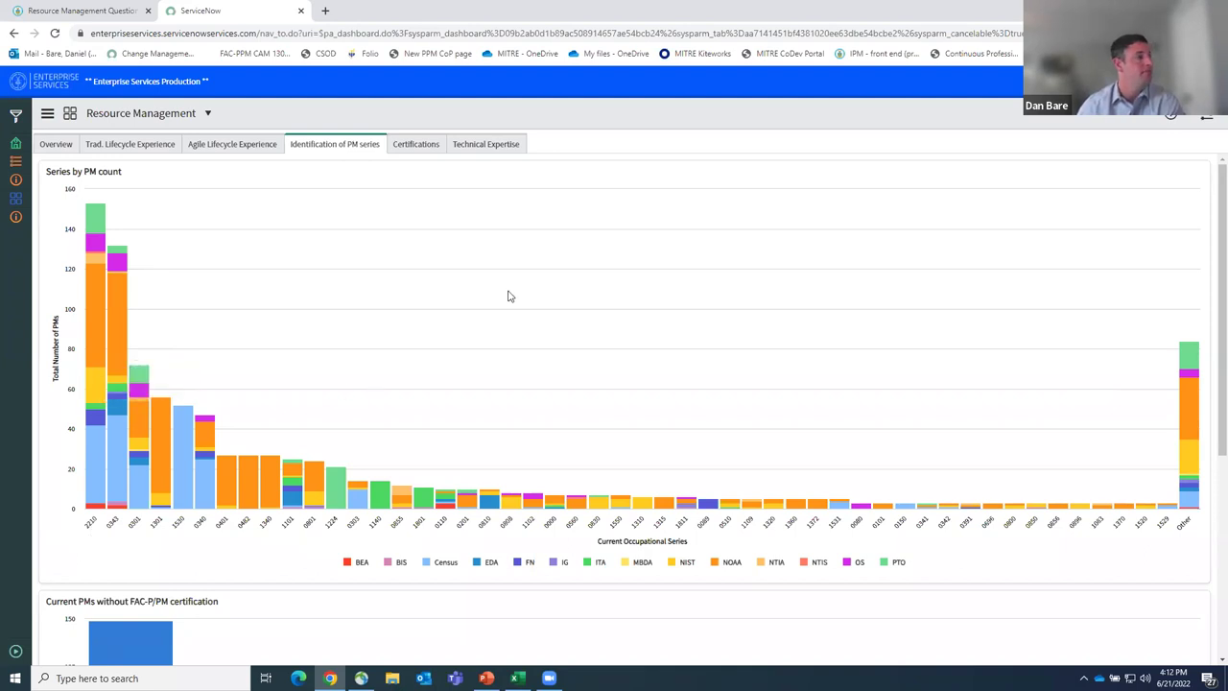
{"action": "left_click", "coordinate": [415, 146]}
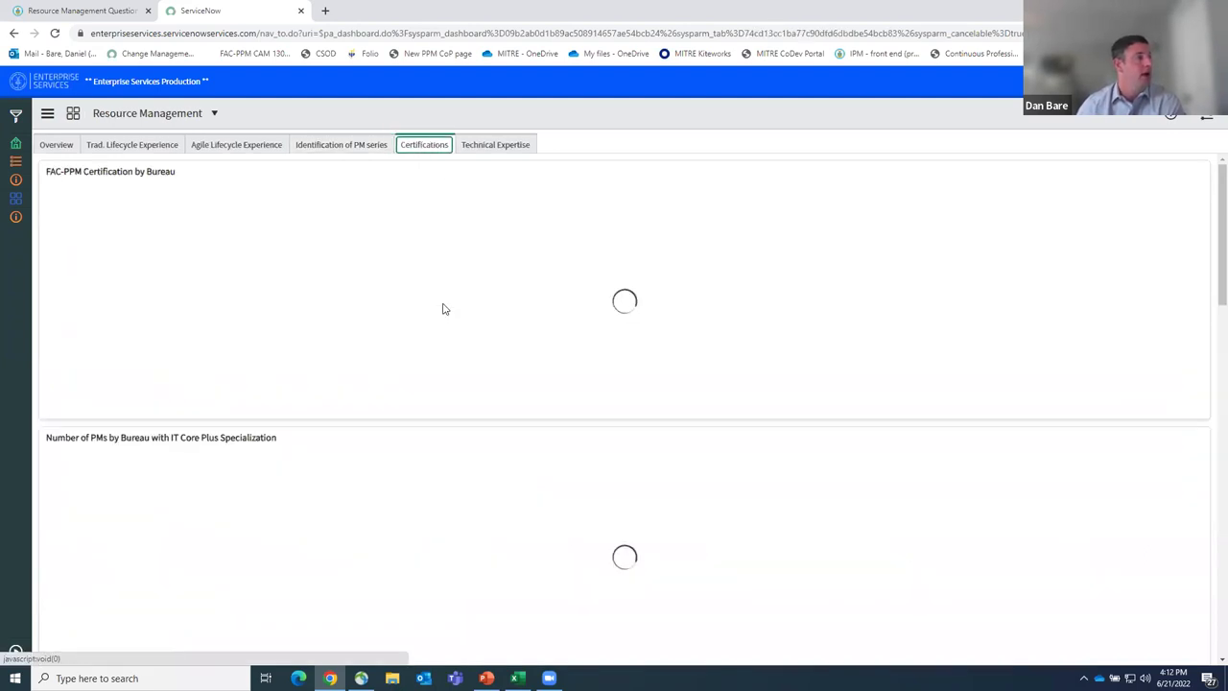